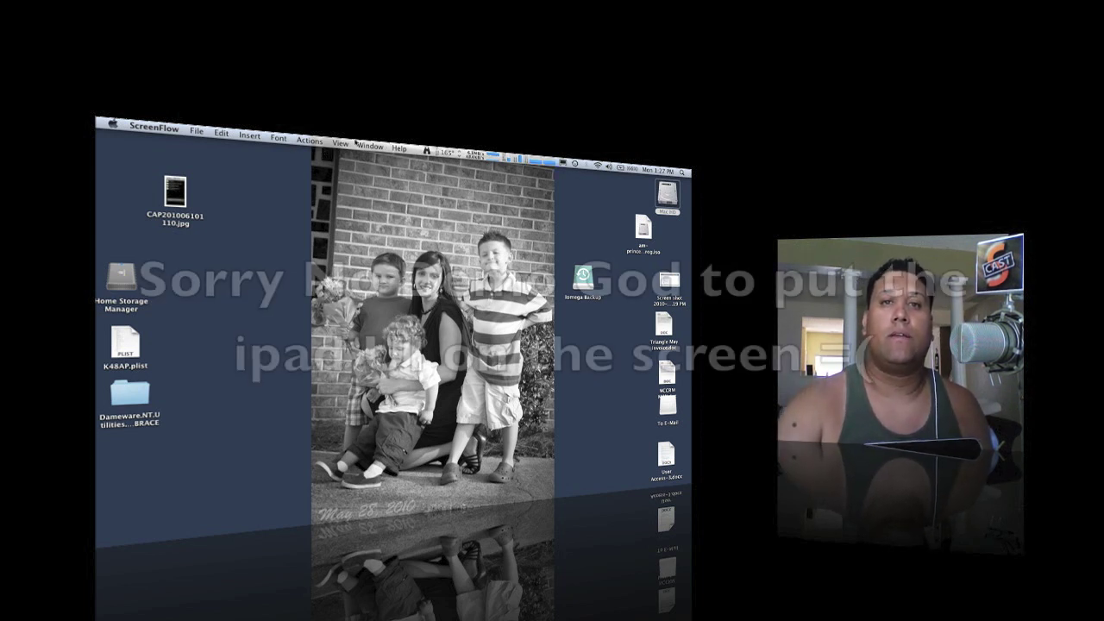
Launch Cyberduck from a Spotlight search for 'cyber'.
{"action": "left_click", "coordinate": [311, 140]}
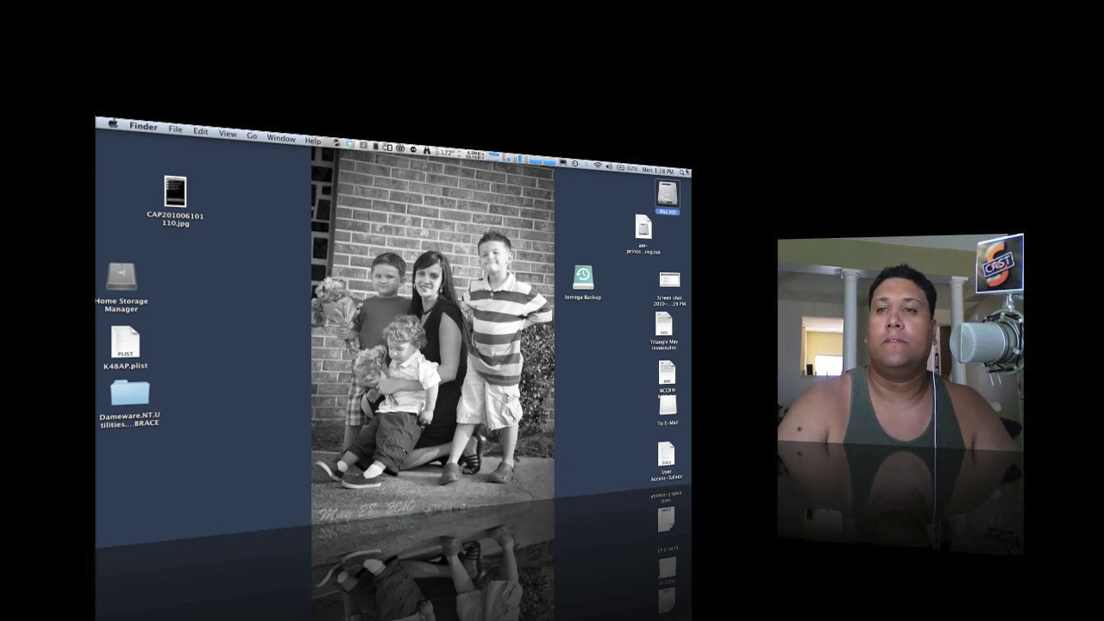
{"action": "key", "text": "super+space"}
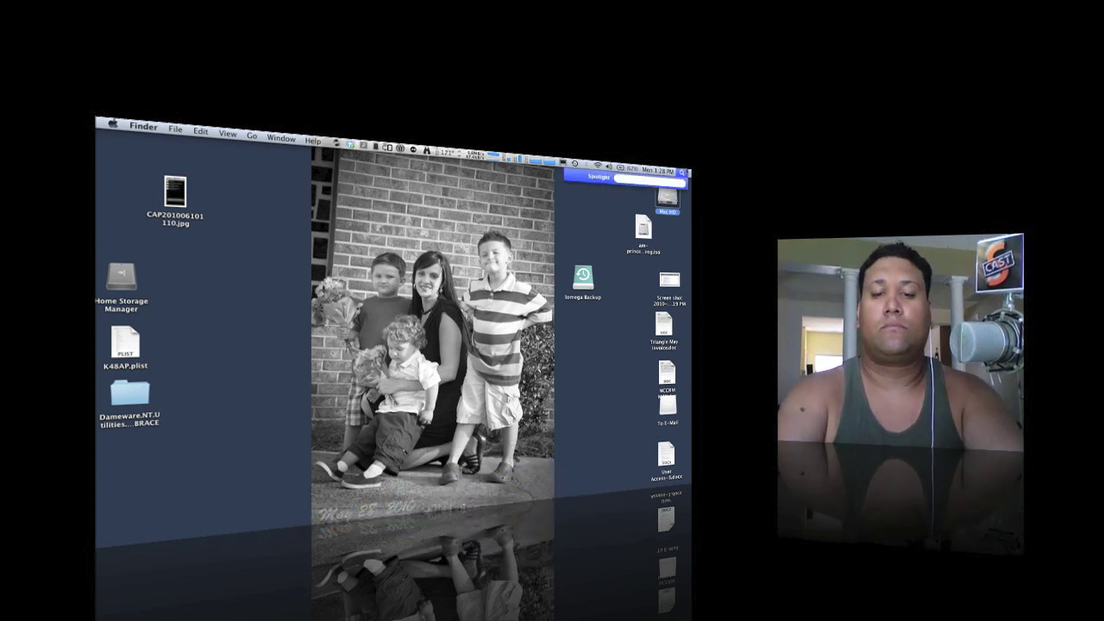
{"action": "type", "text": "cyb"}
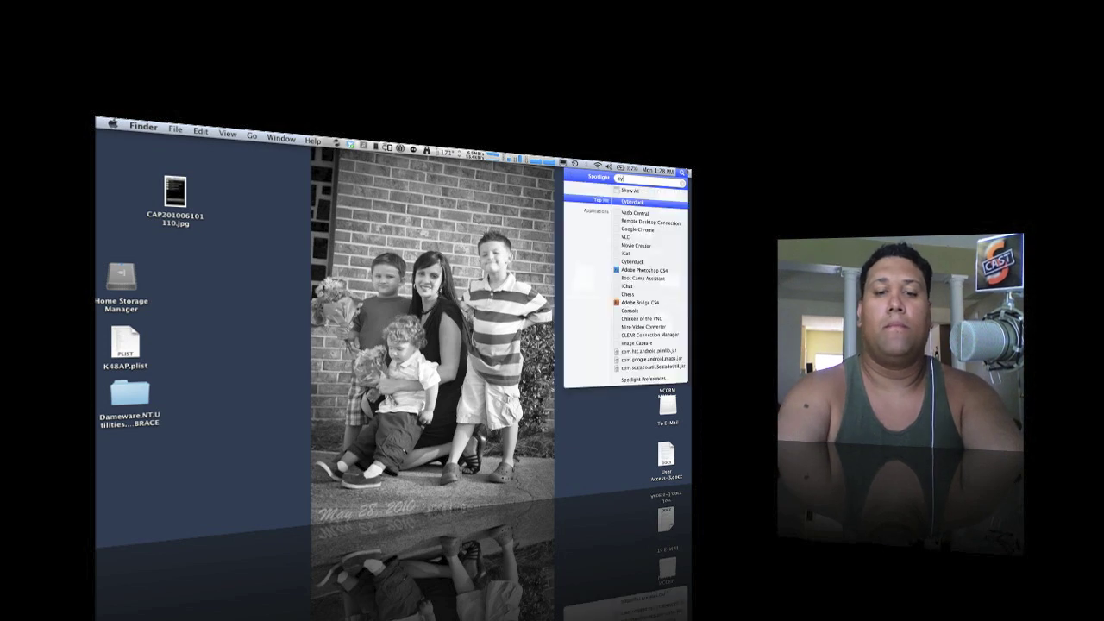
{"action": "type", "text": "er"}
{"action": "key", "text": "Down"}
{"action": "key", "text": "Down"}
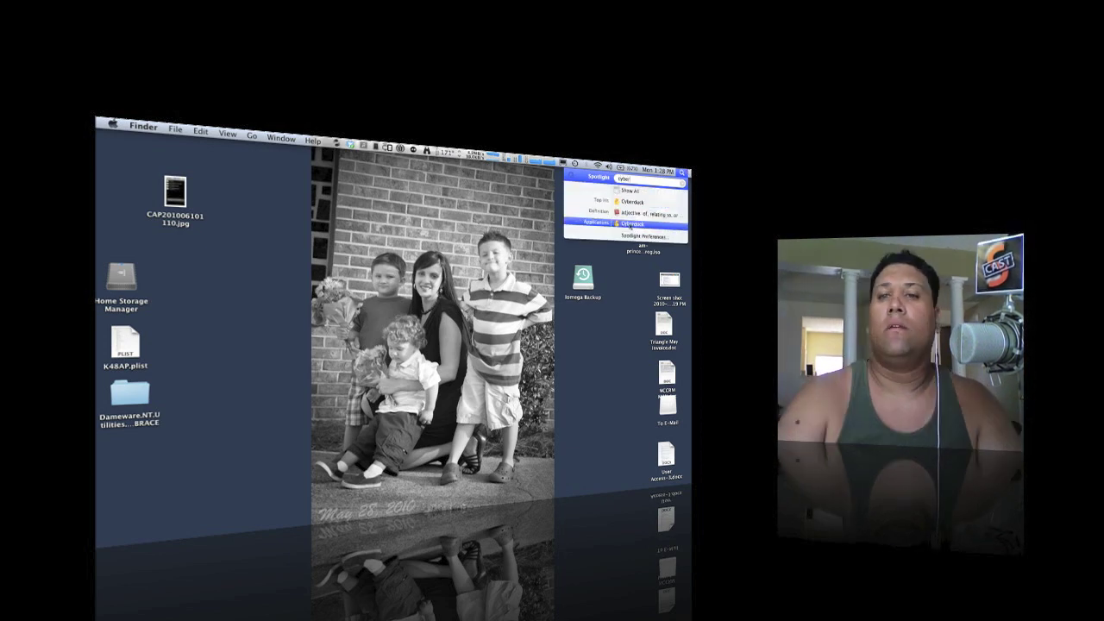
{"action": "key", "text": "Escape"}
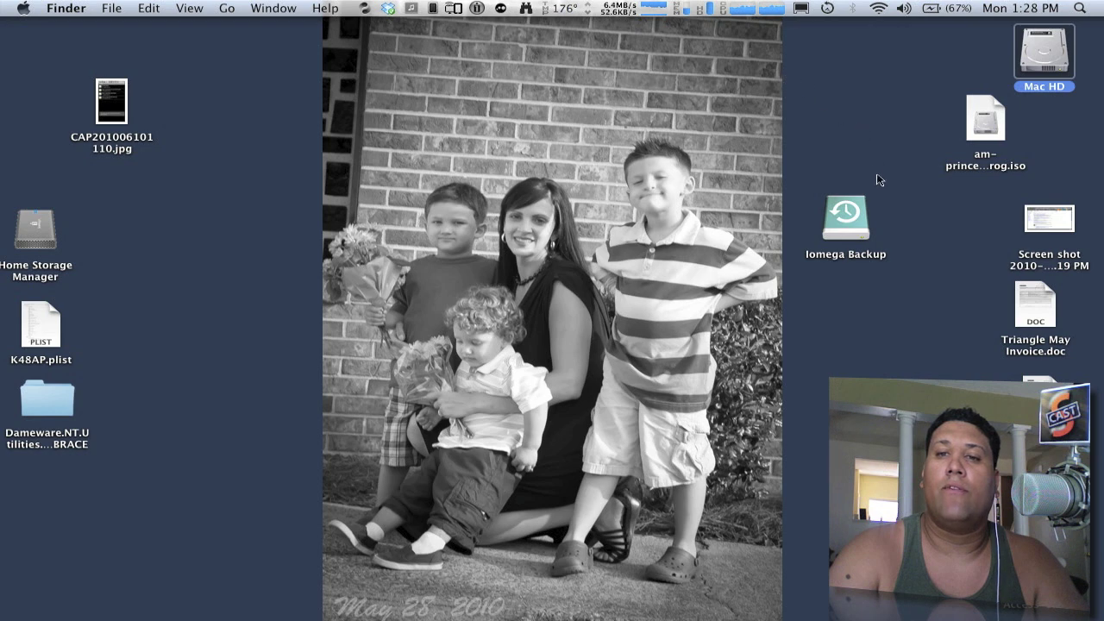
Rearrange the desktop icons so Iomega Backup sits under Mac HD.
{"action": "left_click_drag", "start_coordinate": [866, 202], "coordinate": [1056, 136]}
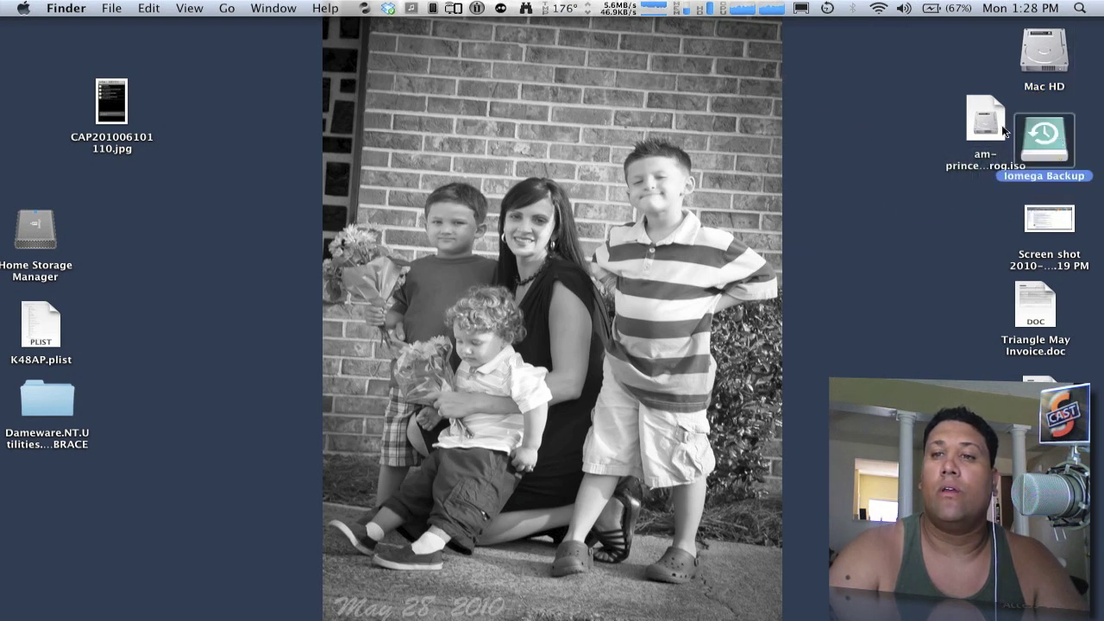
{"action": "left_click_drag", "start_coordinate": [986, 121], "coordinate": [917, 118]}
{"action": "left_click", "coordinate": [921, 215]}
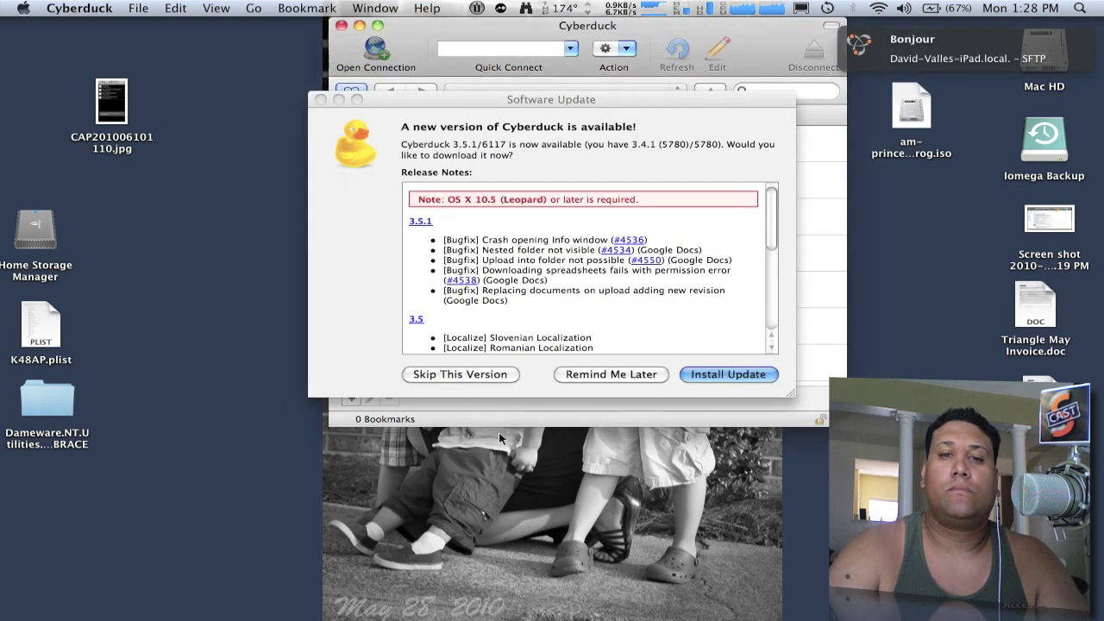
Start a new SFTP connection with server address 192.168.1.102.
{"action": "left_click", "coordinate": [458, 376]}
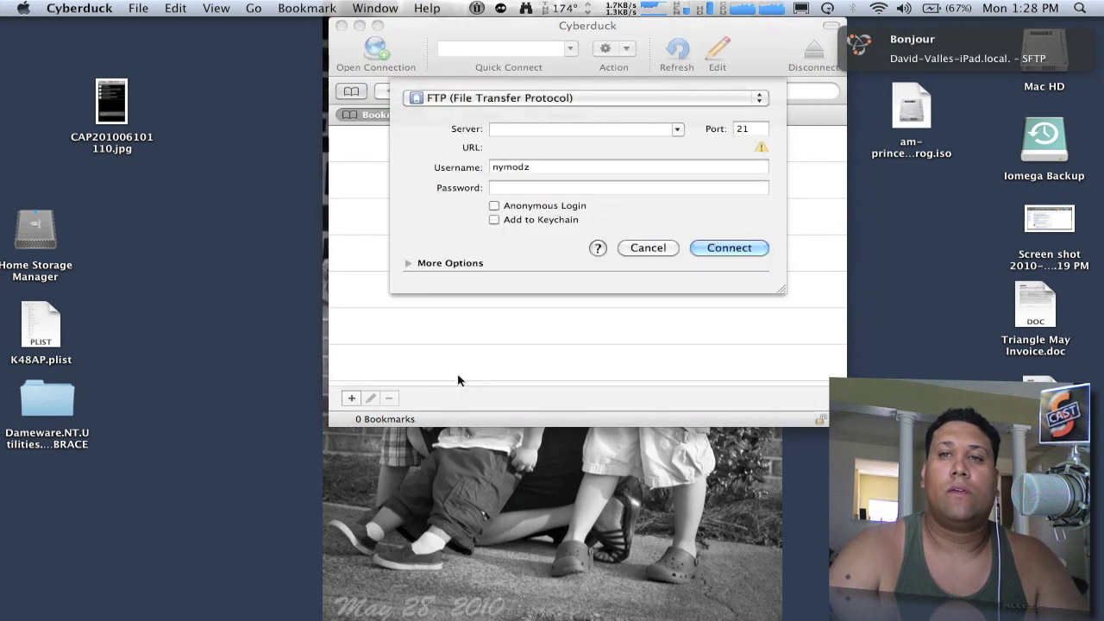
{"action": "left_click", "coordinate": [569, 98]}
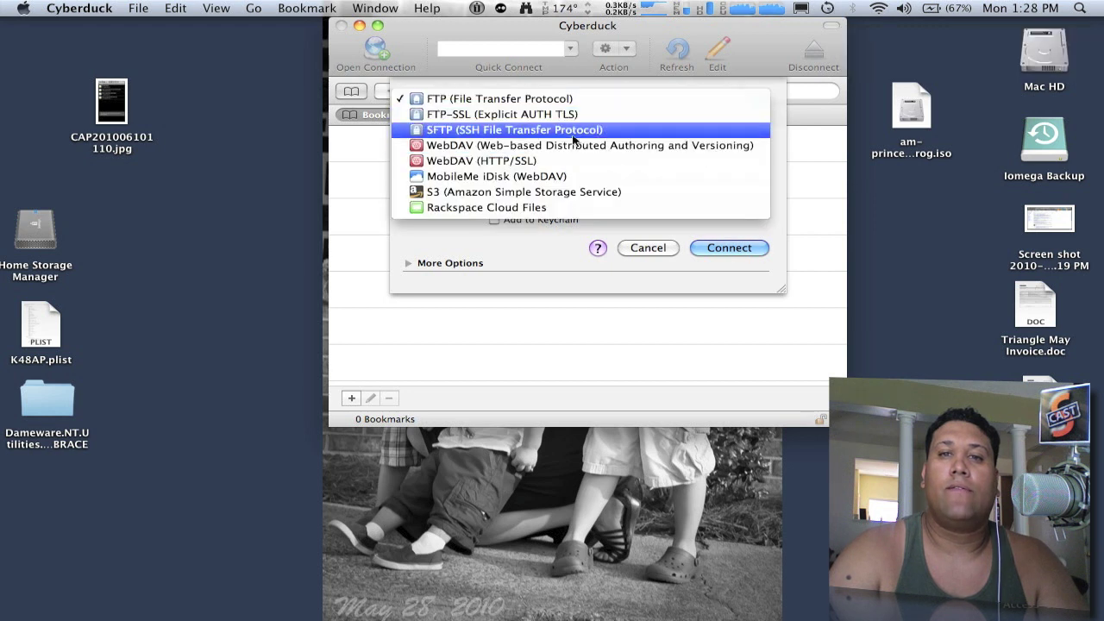
{"action": "left_click", "coordinate": [572, 131]}
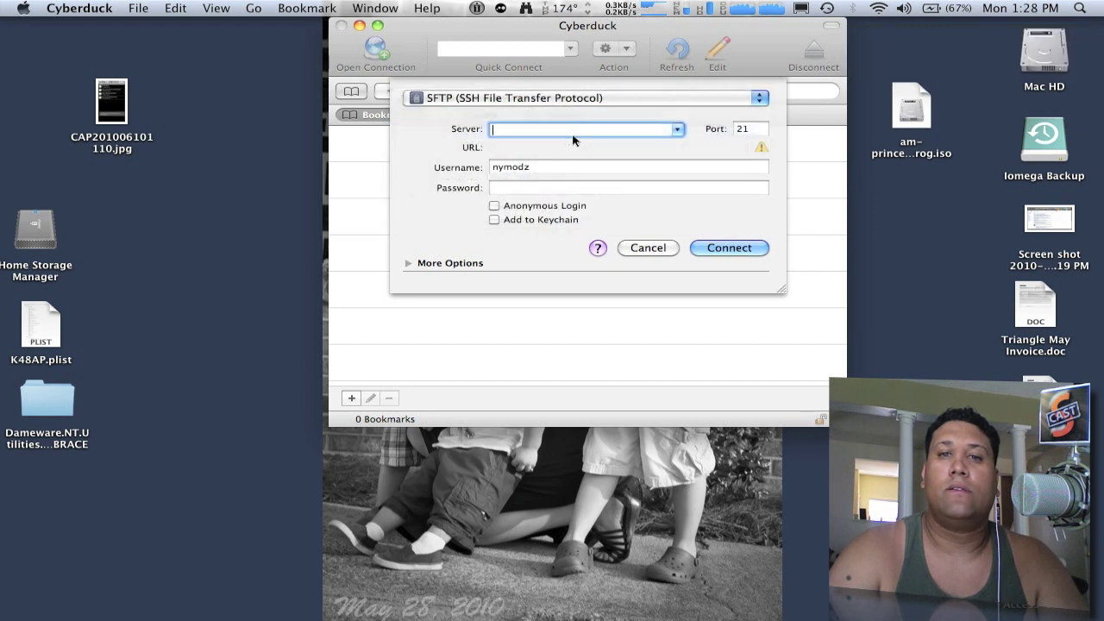
{"action": "left_click", "coordinate": [677, 129]}
{"action": "left_click", "coordinate": [626, 128]}
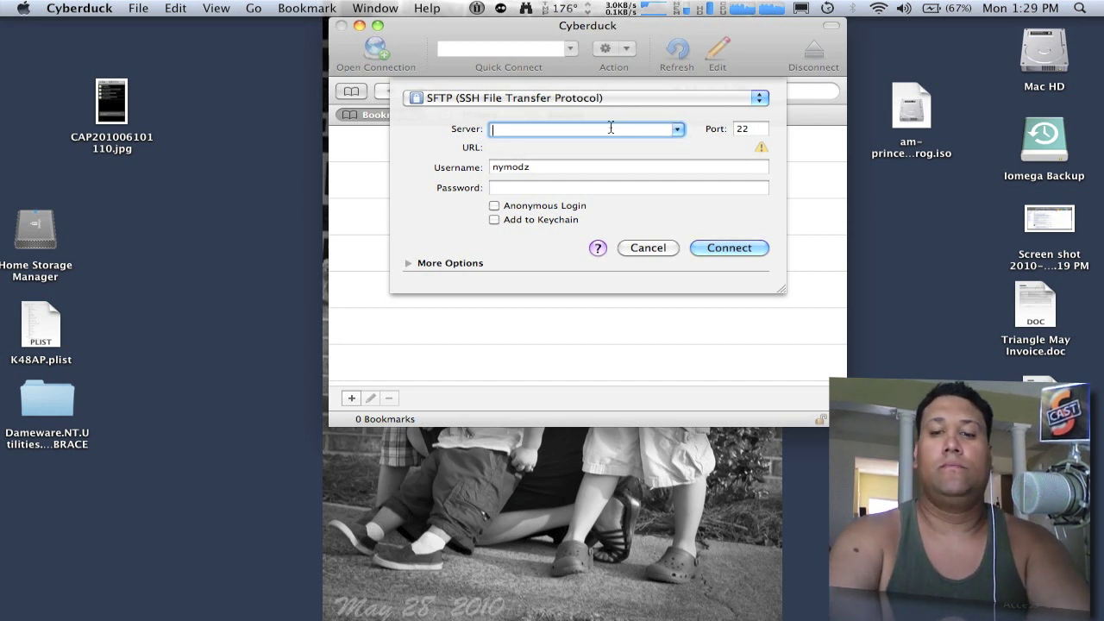
{"action": "type", "text": "192"}
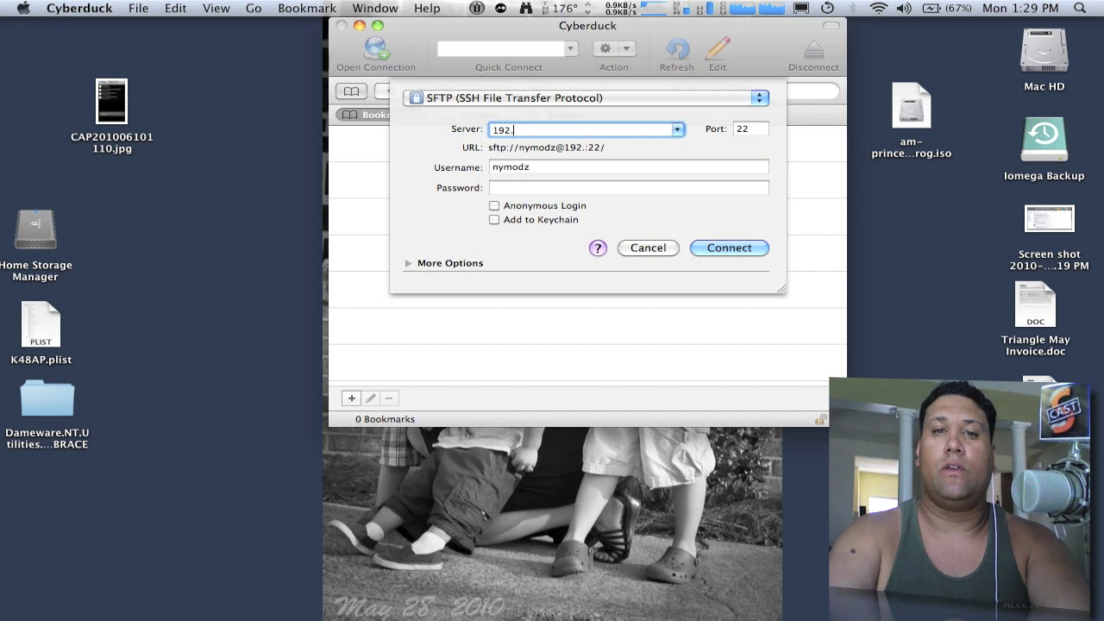
{"action": "type", "text": ".1"}
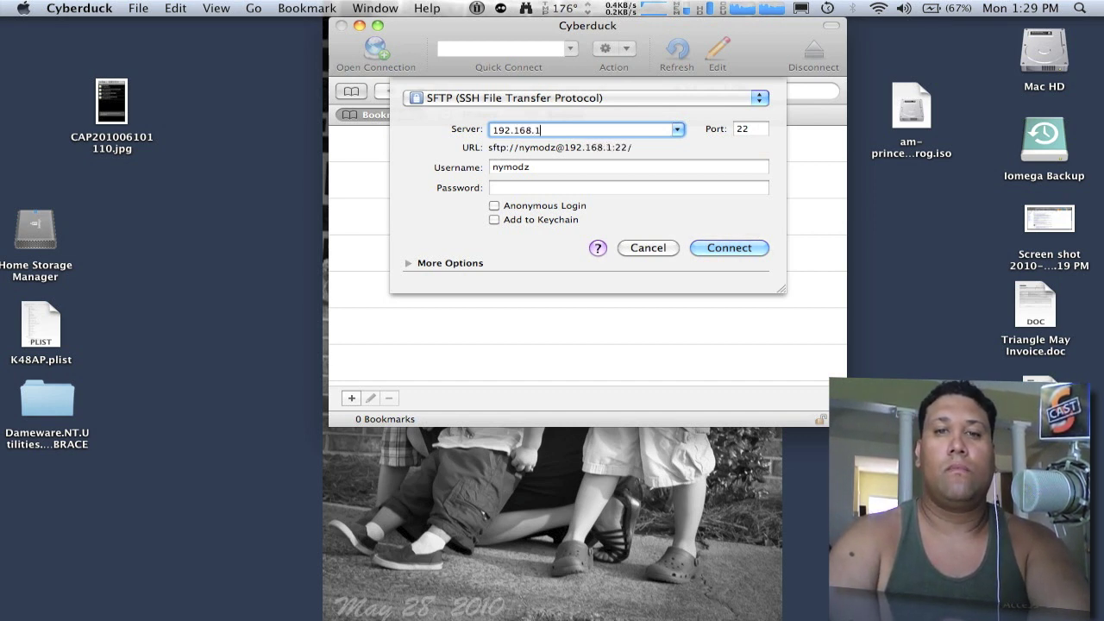
{"action": "type", "text": ".102"}
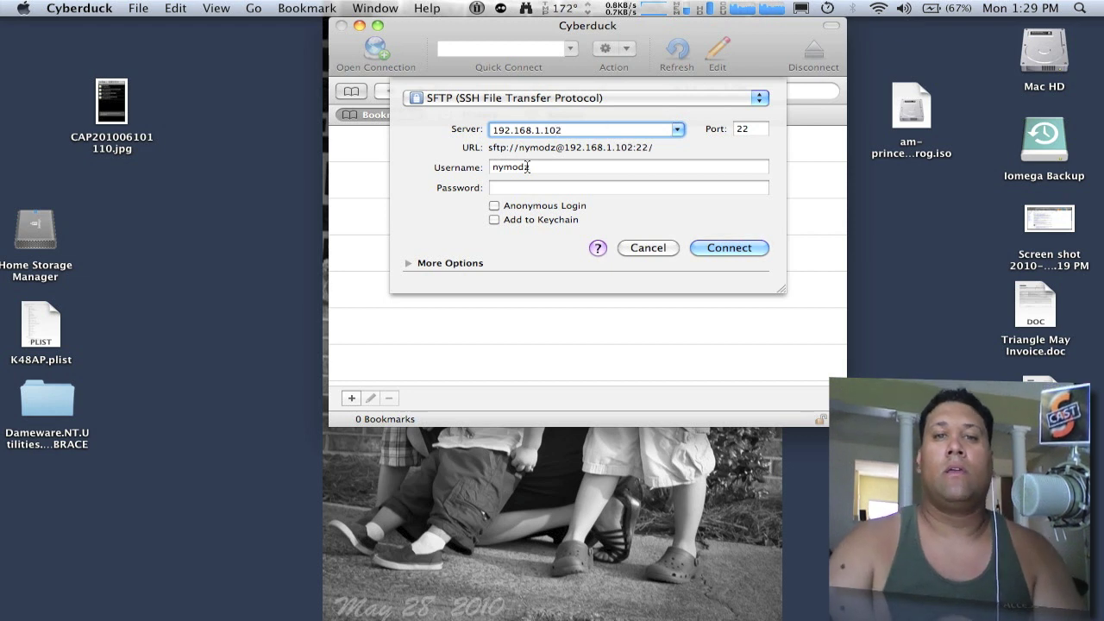
Log in as user root with the account password and connect.
{"action": "left_click", "coordinate": [541, 167]}
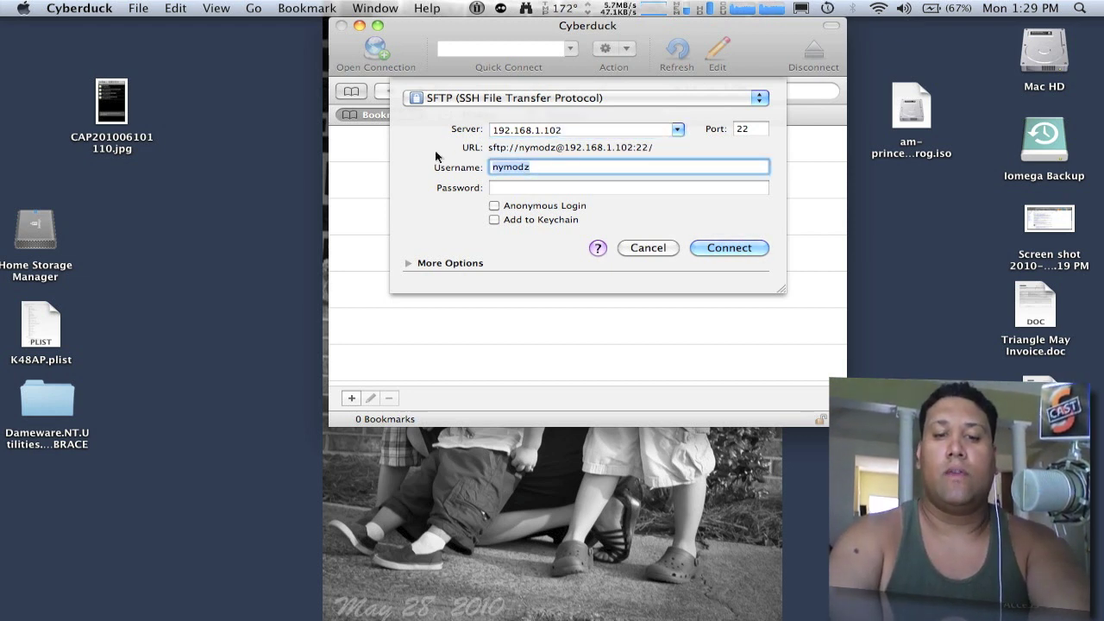
{"action": "type", "text": "r"}
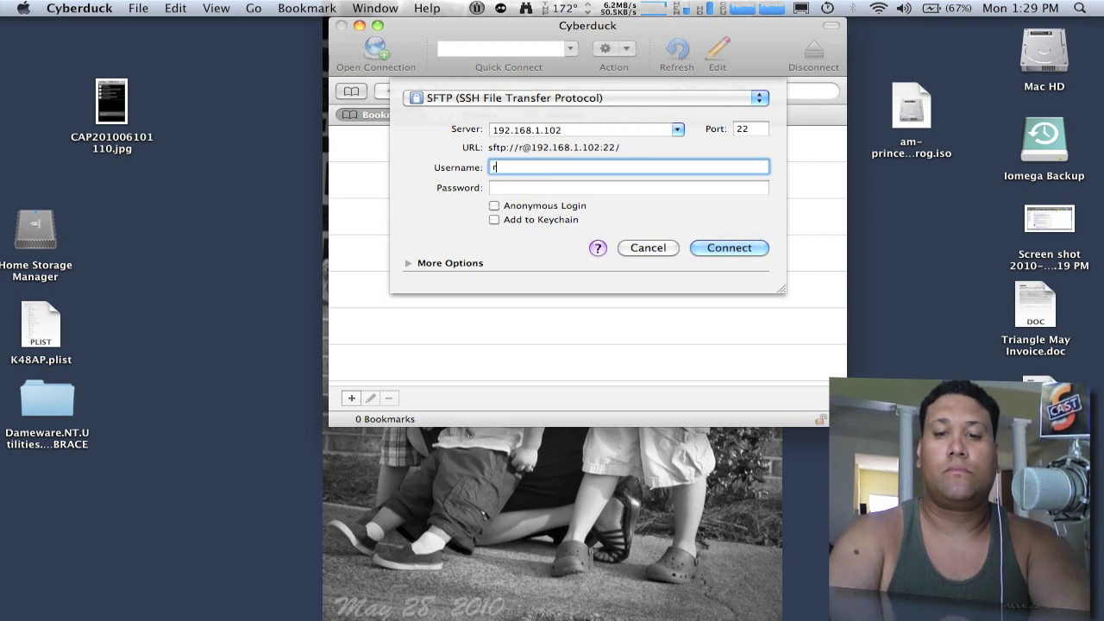
{"action": "type", "text": "oot"}
{"action": "key", "text": "Tab"}
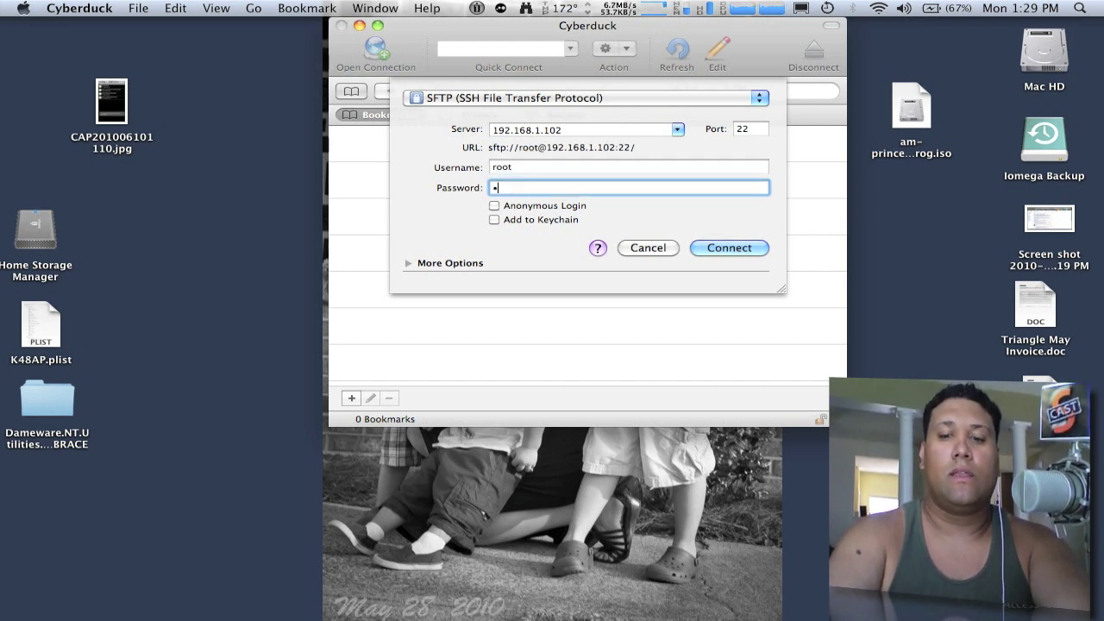
{"action": "type", "text": "•••"}
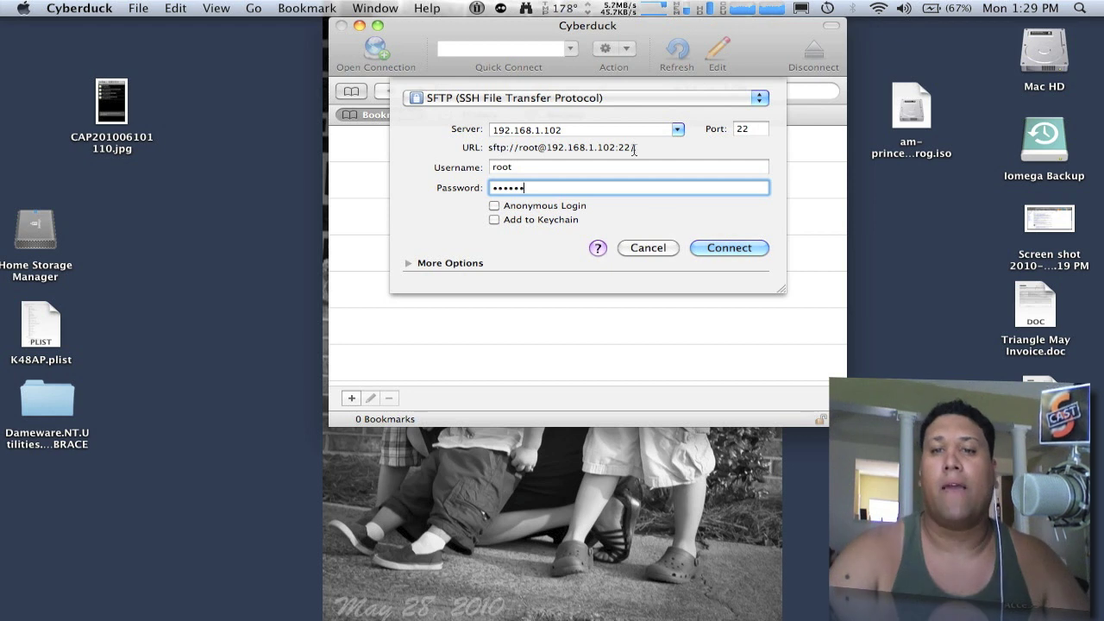
{"action": "left_click", "coordinate": [703, 246]}
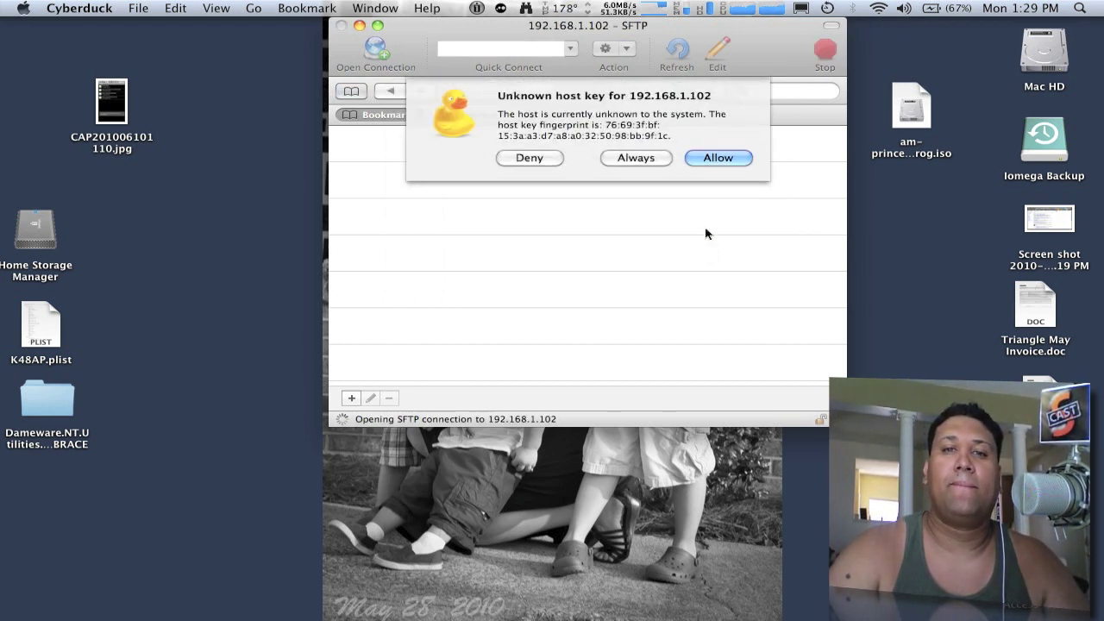
Always trust the iPad's host key and retry the root login with the retyped password.
{"action": "left_click", "coordinate": [666, 162]}
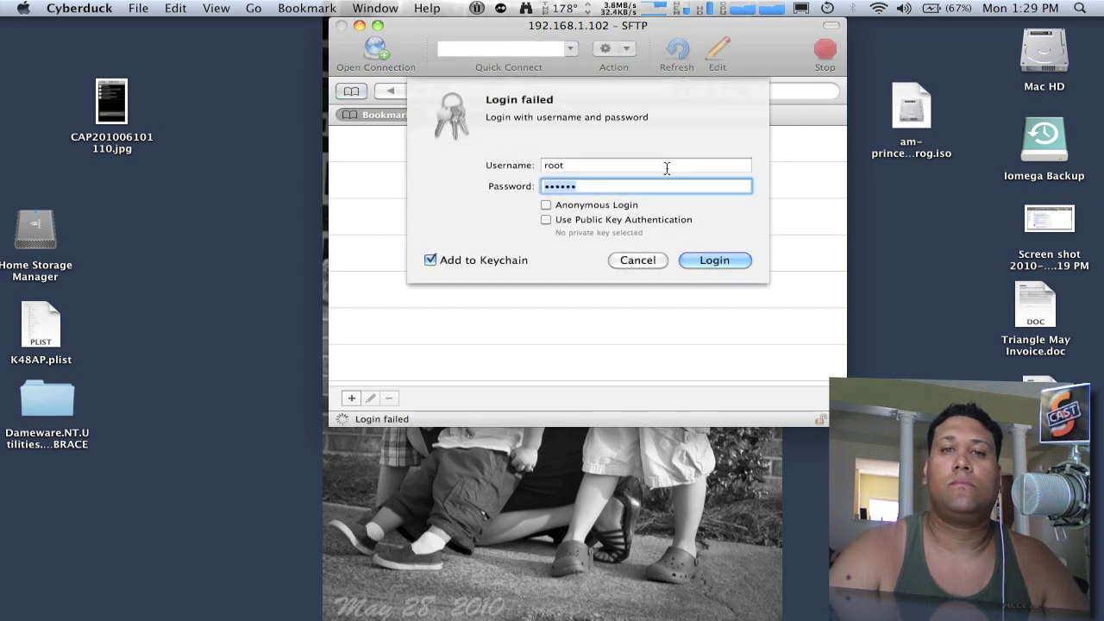
{"action": "left_click", "coordinate": [712, 265]}
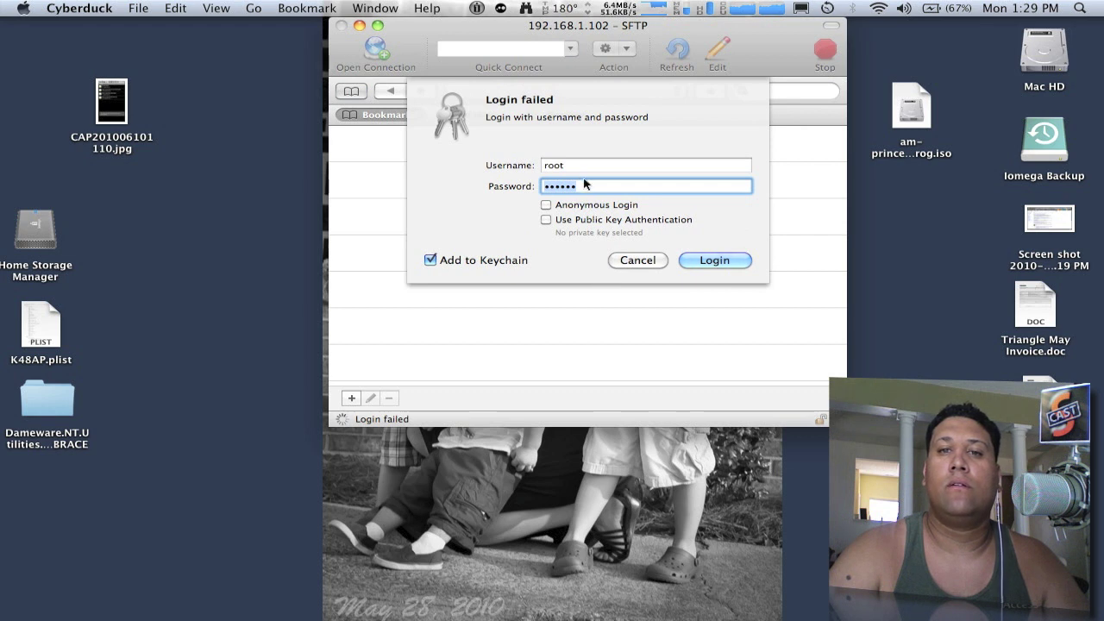
{"action": "type", "text": "p"}
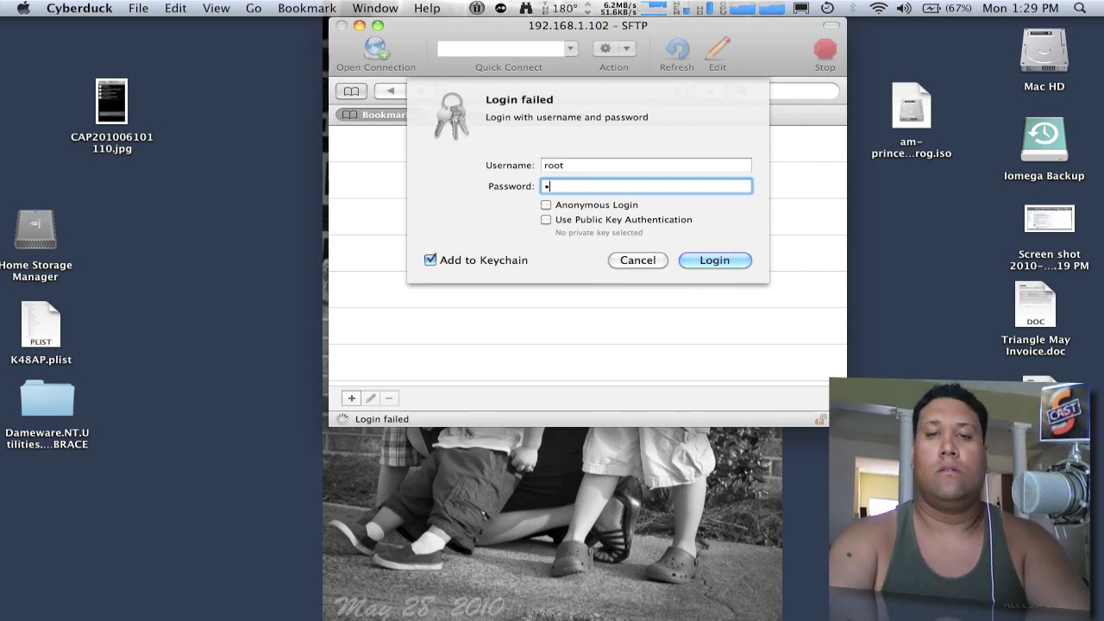
{"action": "type", "text": "assword"}
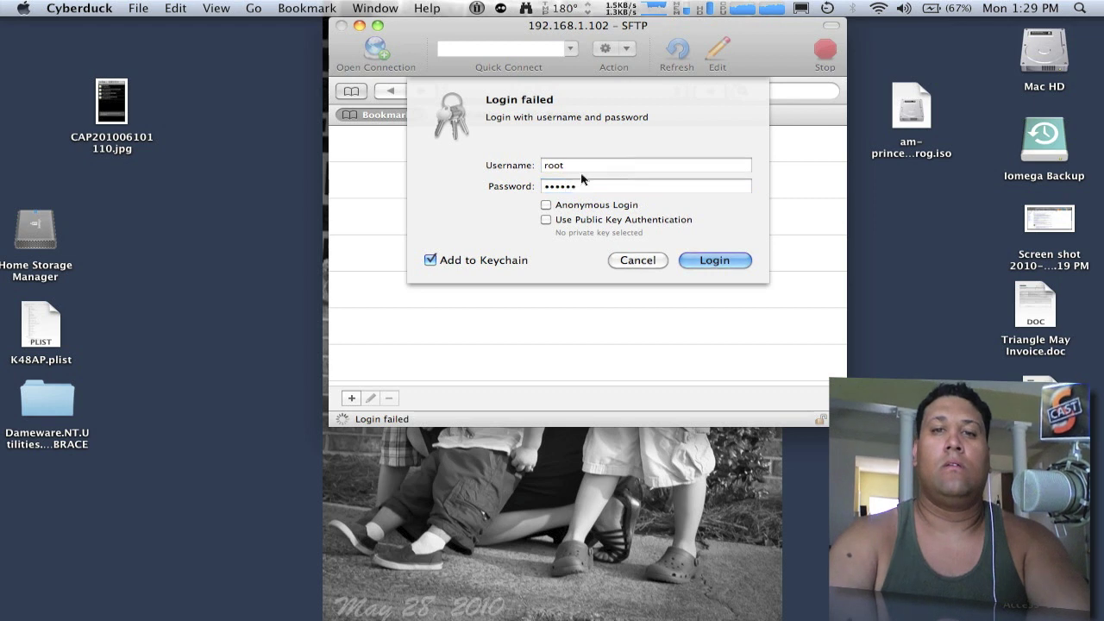
{"action": "key", "text": "Return"}
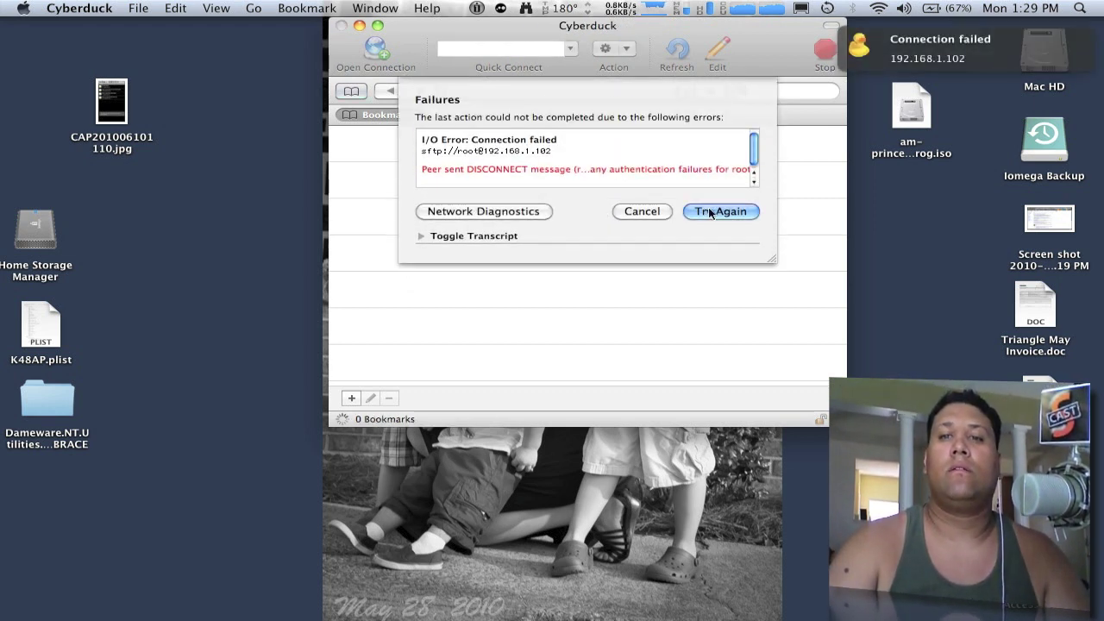
{"action": "left_click", "coordinate": [710, 208]}
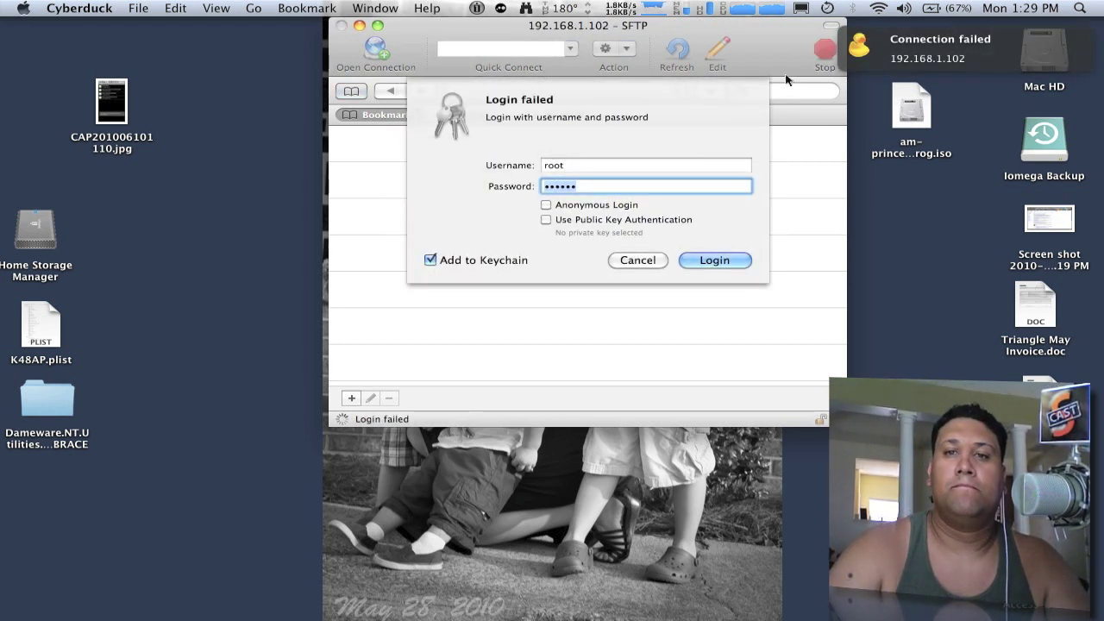
Cancel the failed login and reconnect from a fresh connection form with the password re-entered.
{"action": "left_click", "coordinate": [639, 261]}
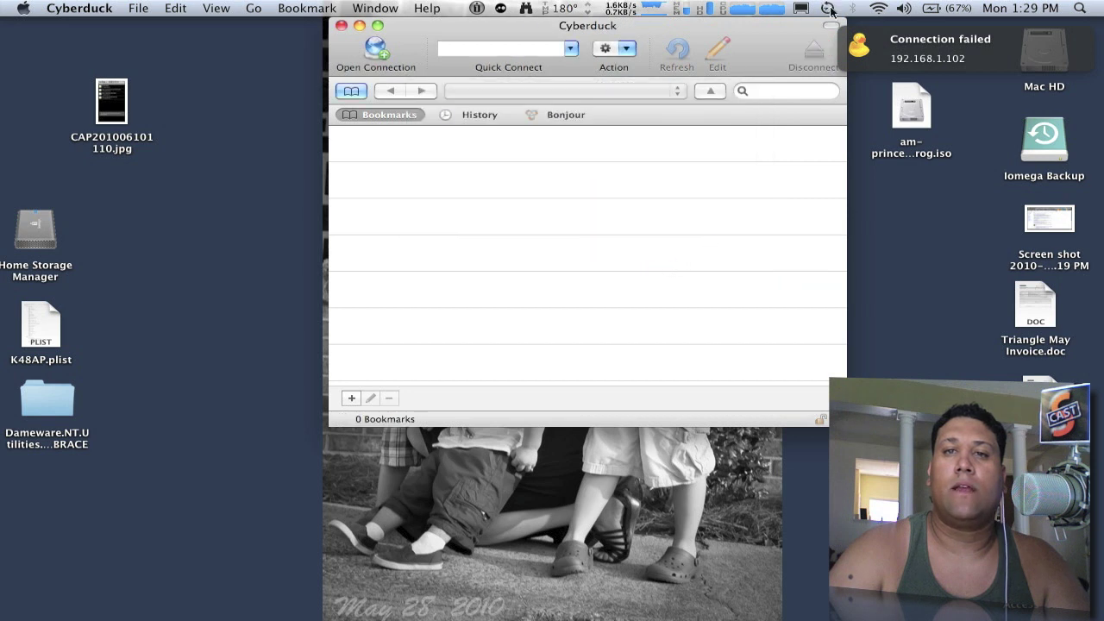
{"action": "left_click", "coordinate": [375, 49]}
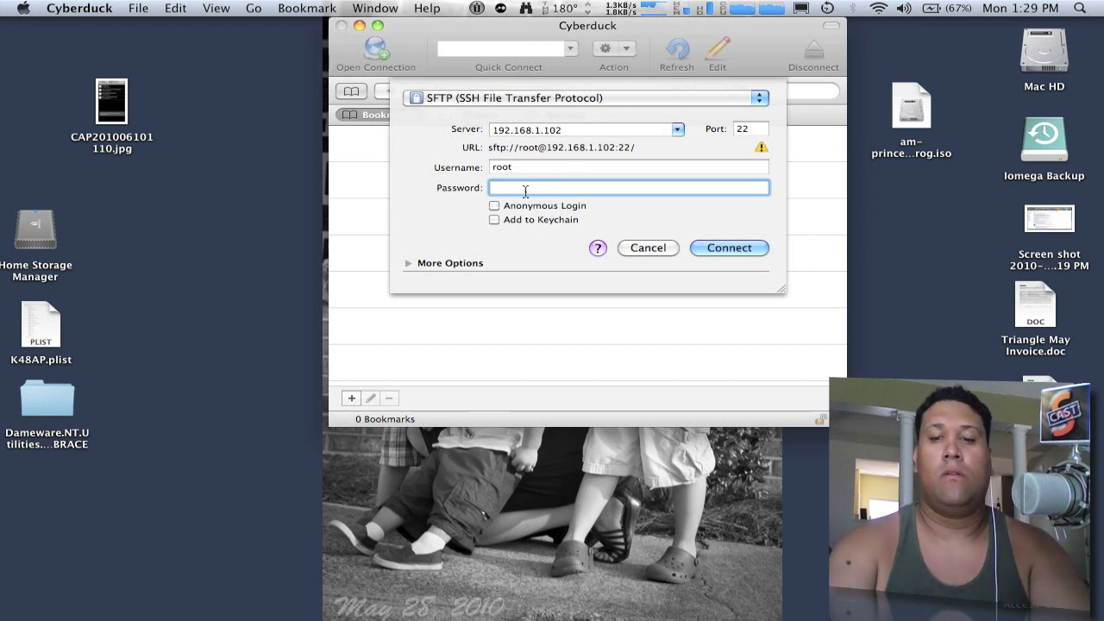
{"action": "type", "text": "aa"}
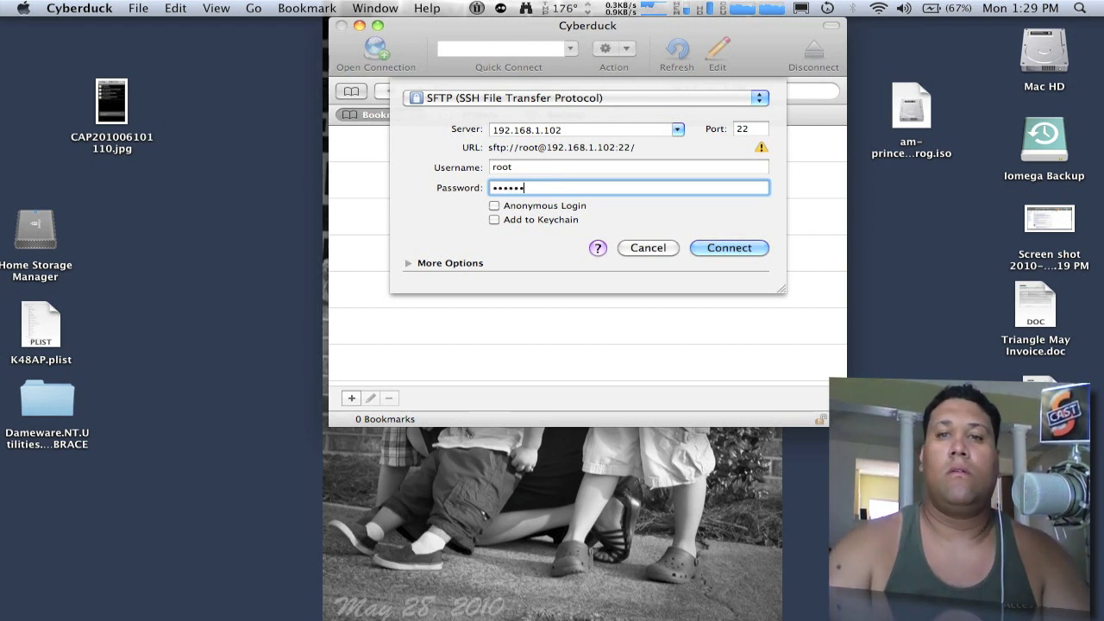
{"action": "left_click", "coordinate": [720, 248]}
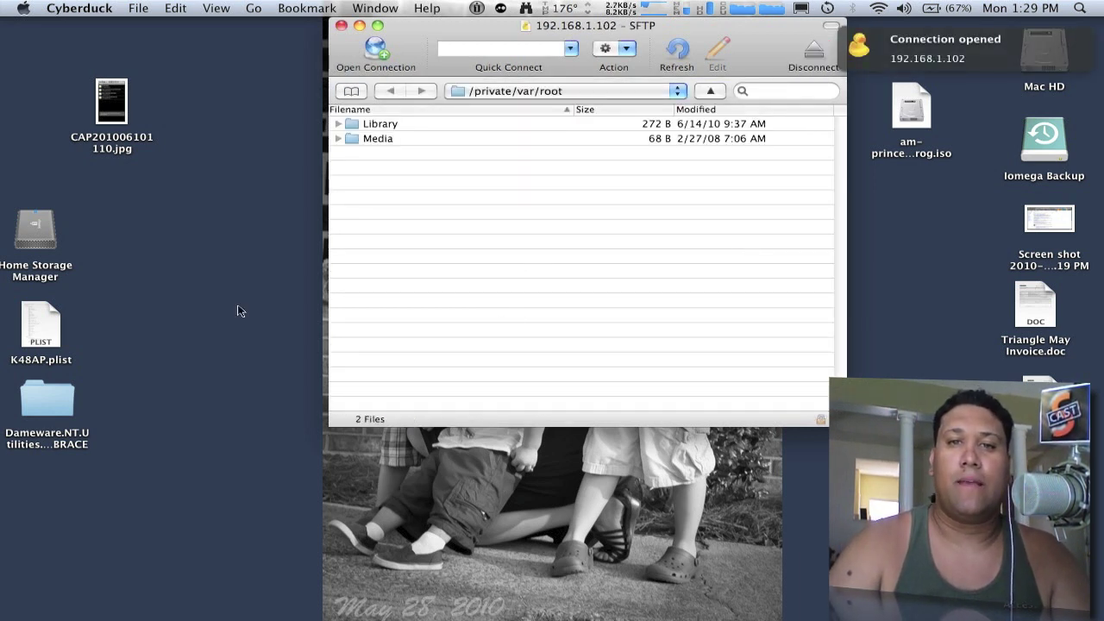
Navigate from / through System, Library and CoreServices into SpringBoard.app.
{"action": "left_click", "coordinate": [510, 93]}
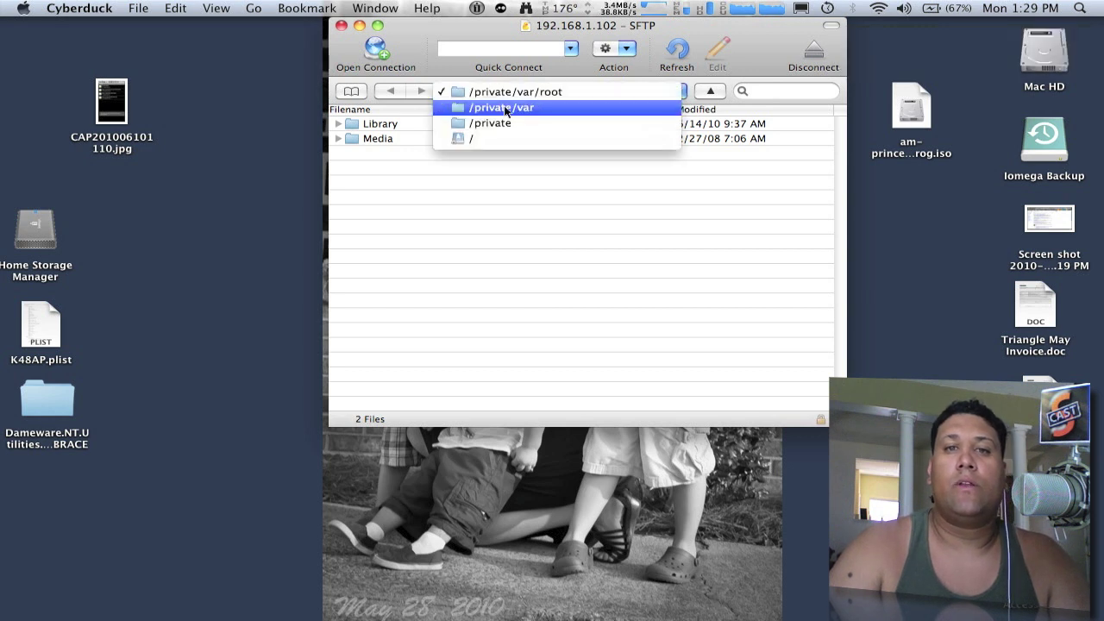
{"action": "left_click", "coordinate": [505, 139]}
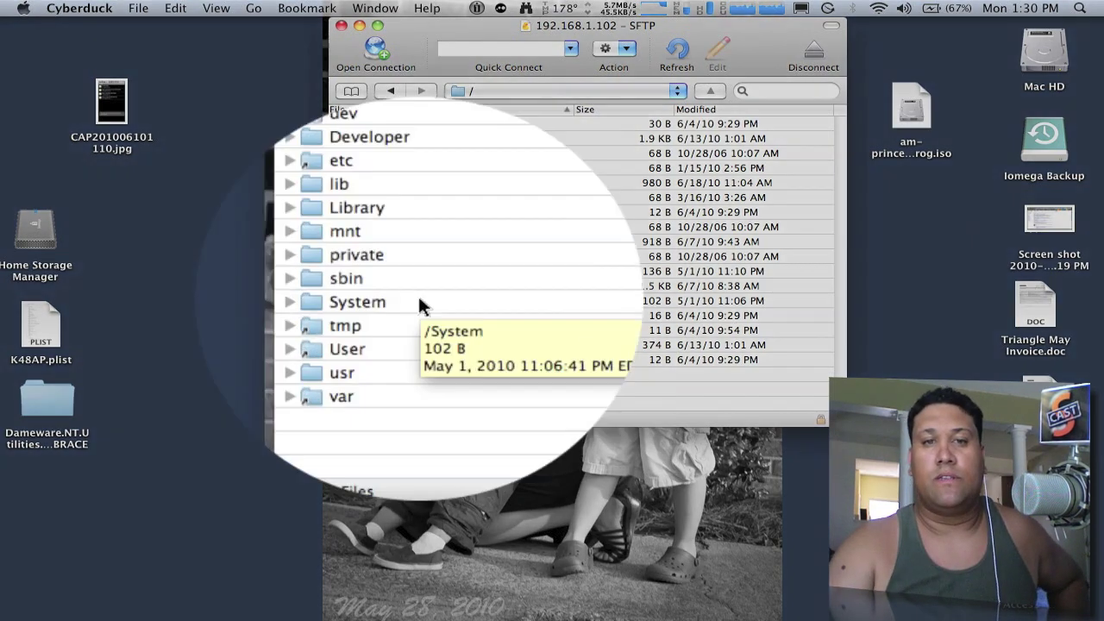
{"action": "double_click", "coordinate": [419, 300]}
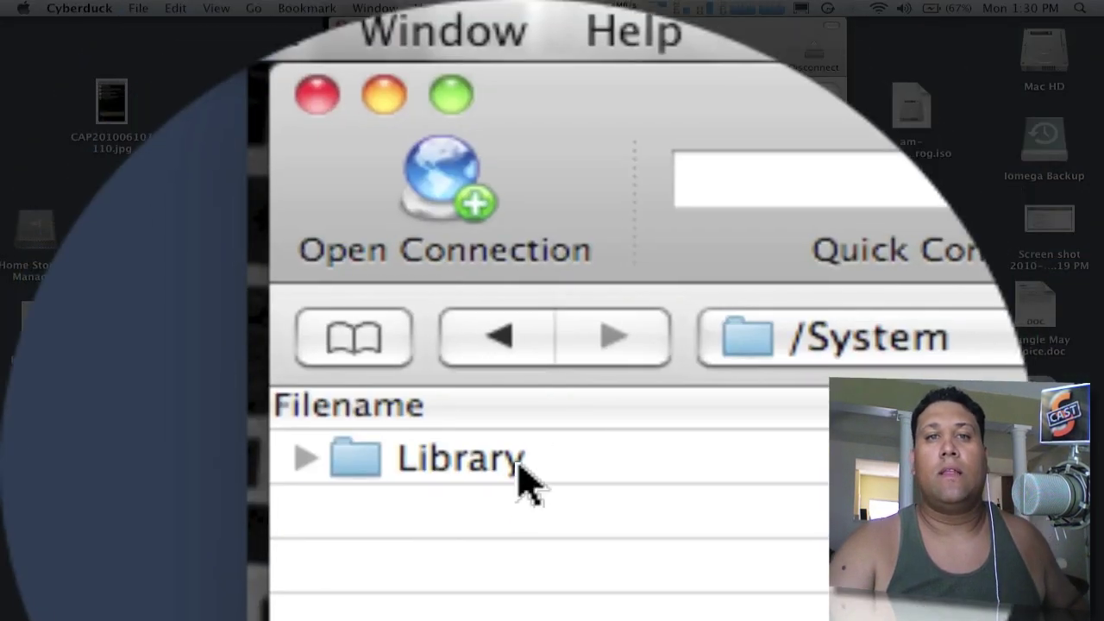
{"action": "double_click", "coordinate": [518, 466]}
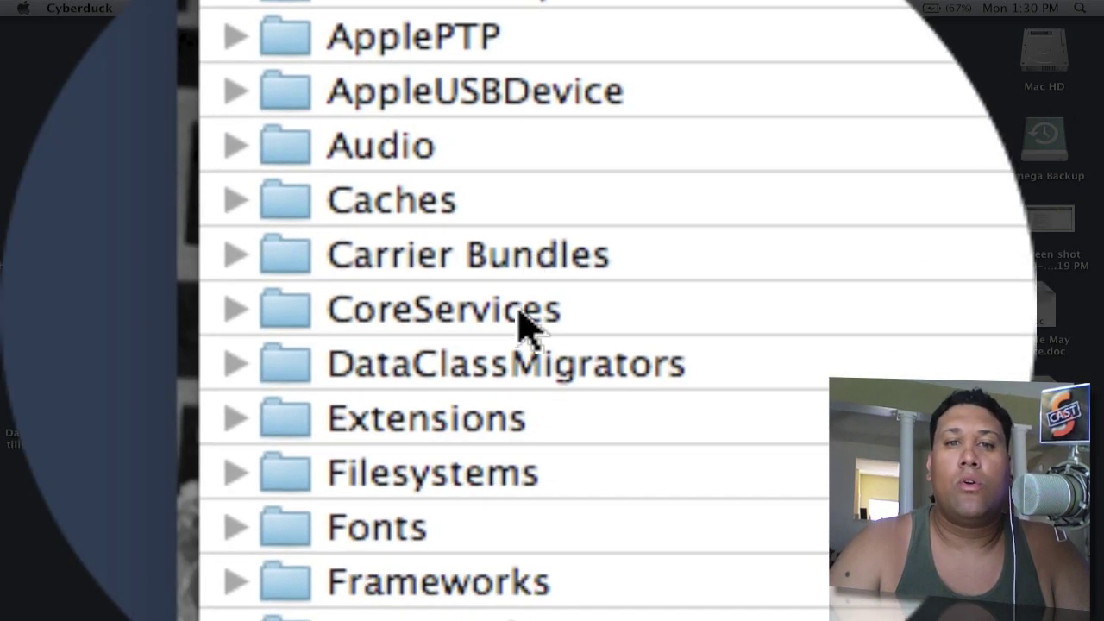
{"action": "double_click", "coordinate": [522, 326]}
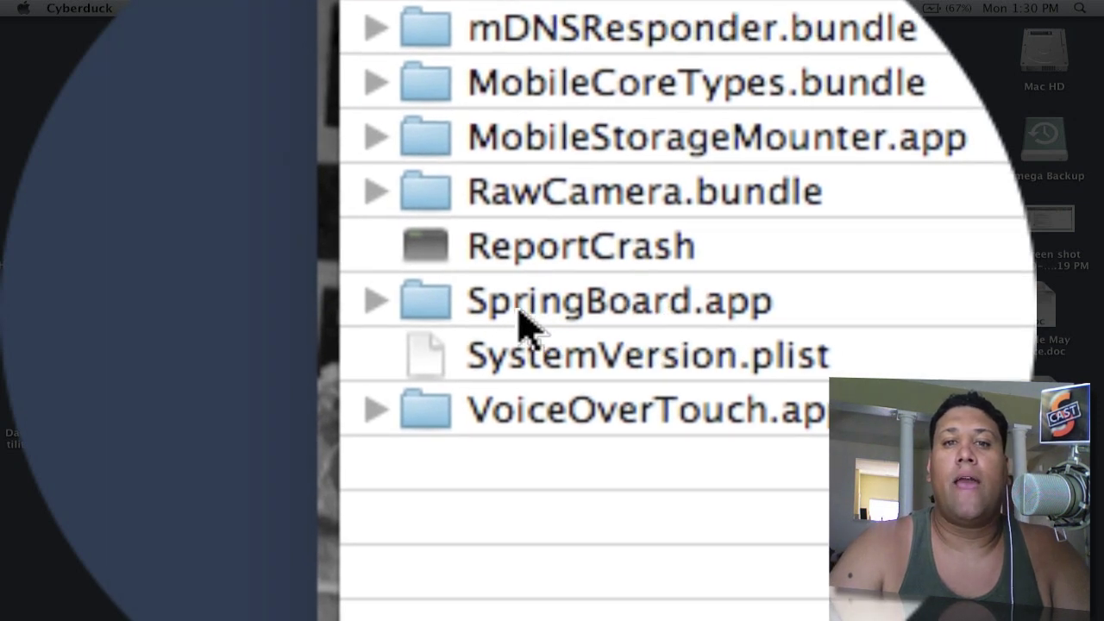
{"action": "left_click", "coordinate": [521, 316]}
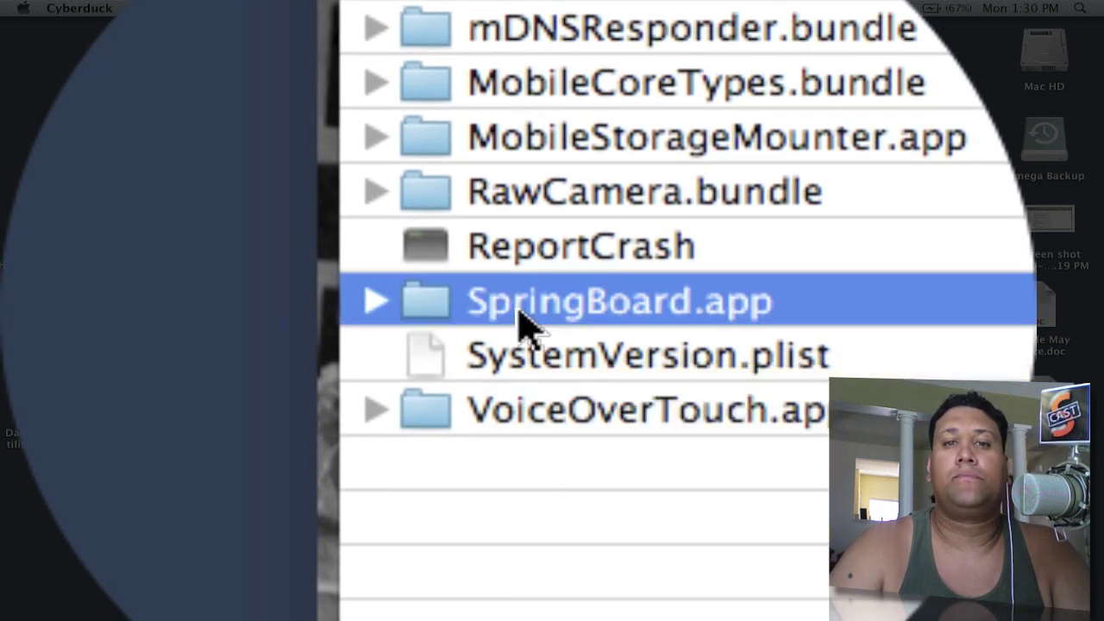
{"action": "double_click", "coordinate": [521, 316]}
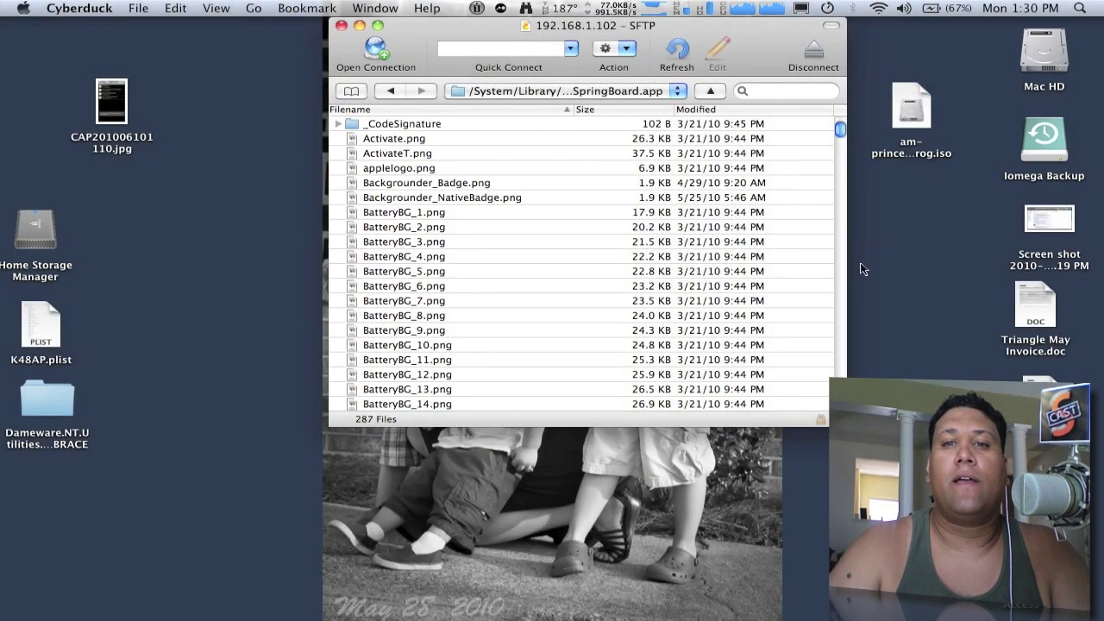
Scroll through the SpringBoard.app files, then filter the listing with 'K48'.
{"action": "scroll", "coordinate": [581, 264], "scroll_direction": "down", "scroll_amount": 1}
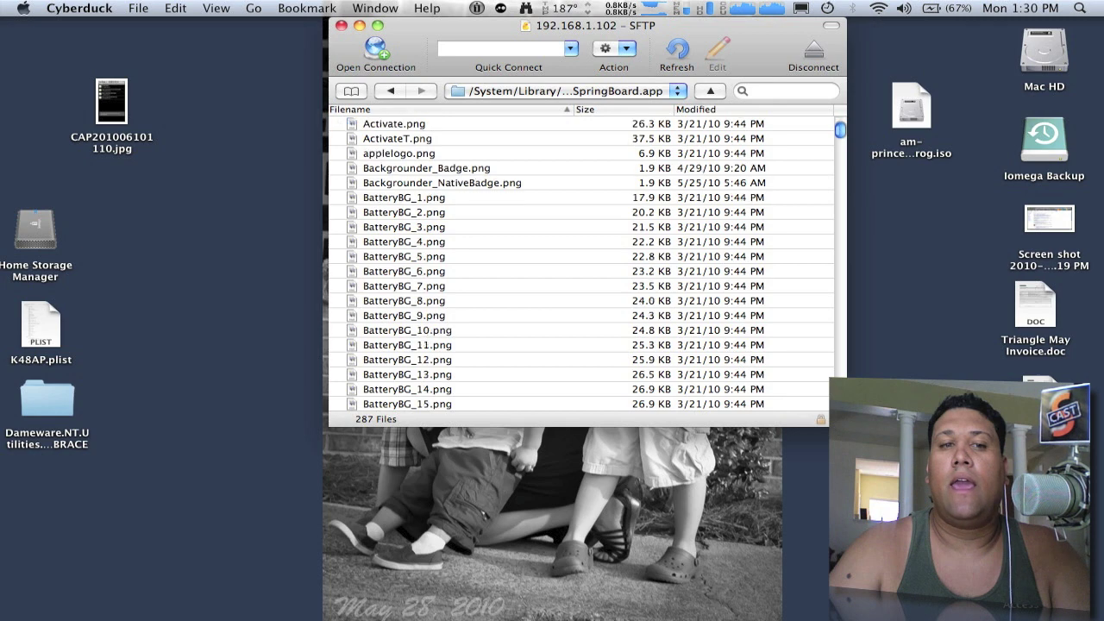
{"action": "scroll", "coordinate": [582, 263], "scroll_direction": "down", "scroll_amount": 1}
{"action": "scroll", "coordinate": [581, 263], "scroll_direction": "down", "scroll_amount": 3}
{"action": "scroll", "coordinate": [582, 263], "scroll_direction": "down", "scroll_amount": 3}
{"action": "scroll", "coordinate": [581, 263], "scroll_direction": "down", "scroll_amount": 2}
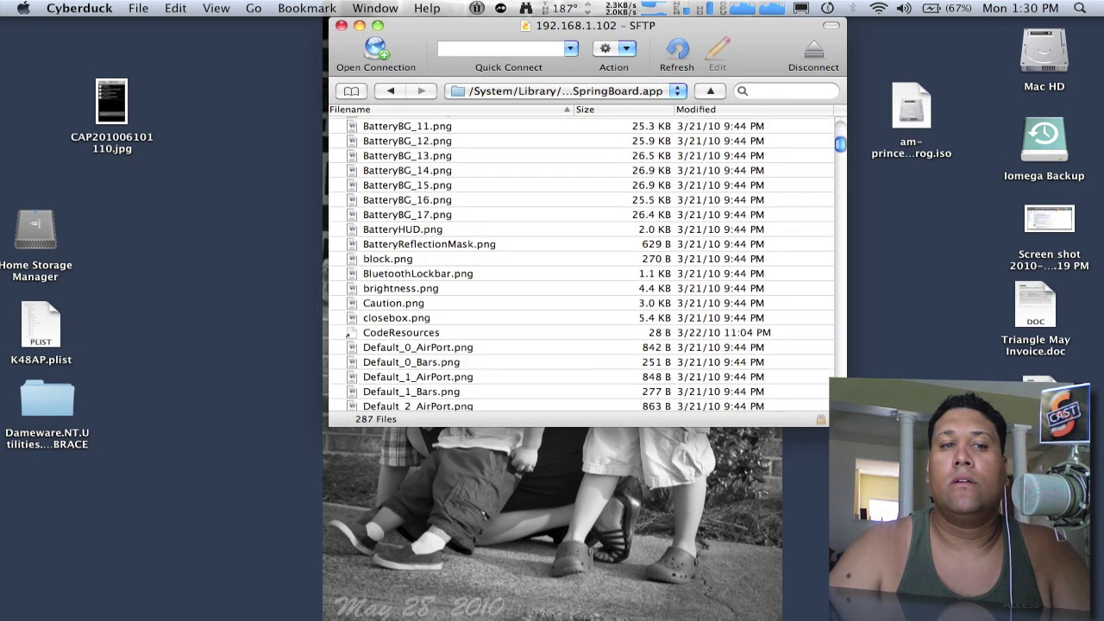
{"action": "scroll", "coordinate": [582, 263], "scroll_direction": "down", "scroll_amount": 2}
{"action": "scroll", "coordinate": [582, 263], "scroll_direction": "down", "scroll_amount": 1}
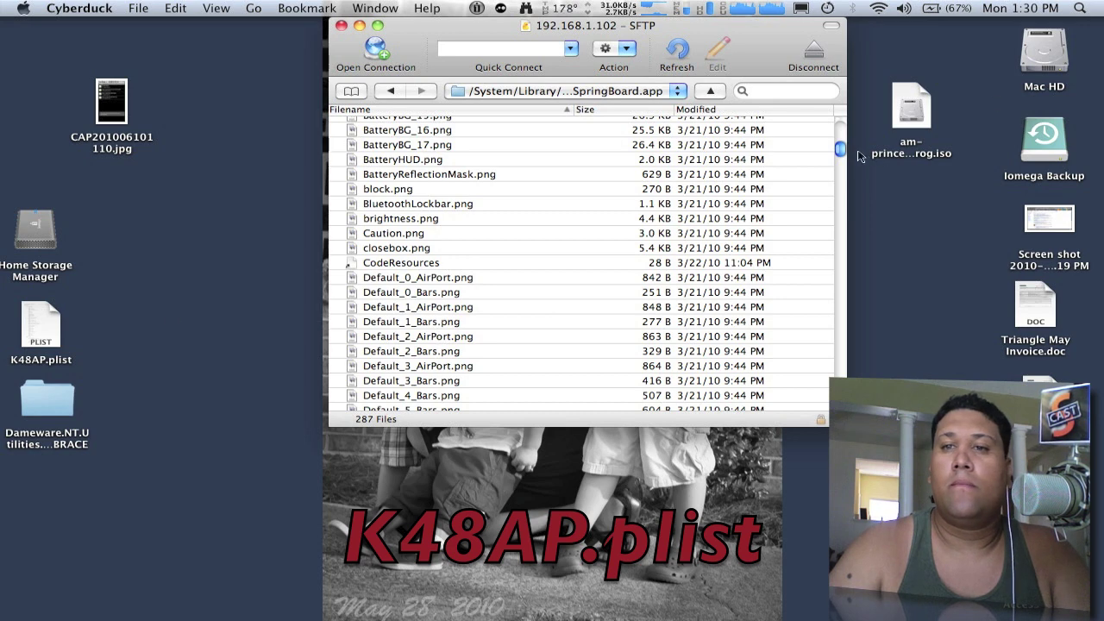
{"action": "scroll", "coordinate": [847, 160], "scroll_direction": "down", "scroll_amount": 2}
{"action": "scroll", "coordinate": [846, 166], "scroll_direction": "down", "scroll_amount": 2}
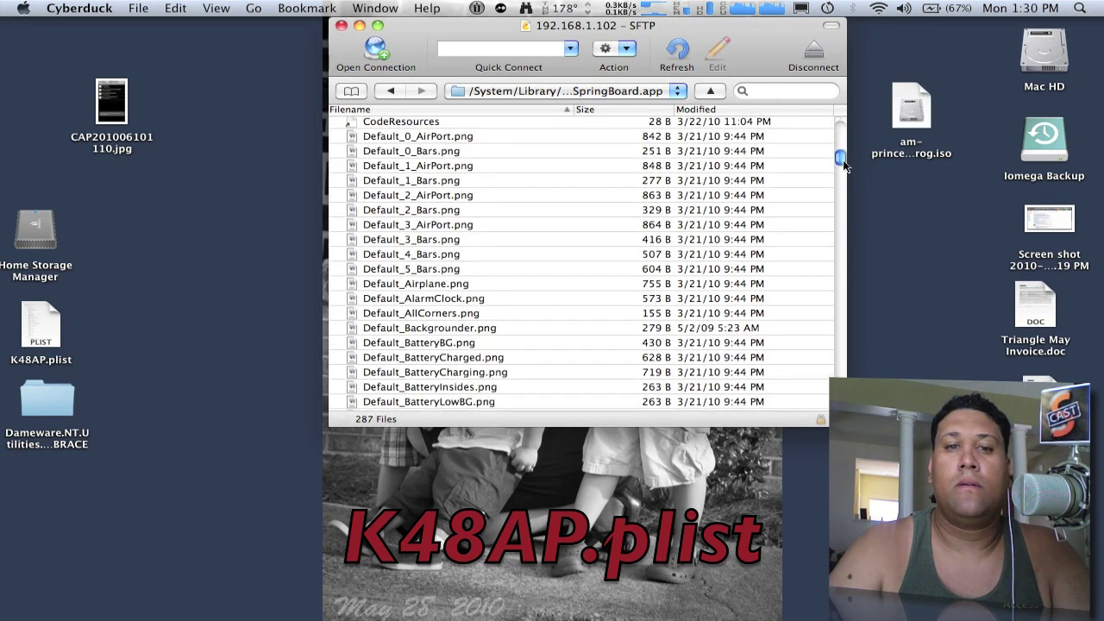
{"action": "scroll", "coordinate": [846, 173], "scroll_direction": "down", "scroll_amount": 2}
{"action": "scroll", "coordinate": [844, 179], "scroll_direction": "down", "scroll_amount": 2}
{"action": "left_click_drag", "start_coordinate": [843, 180], "coordinate": [843, 350]}
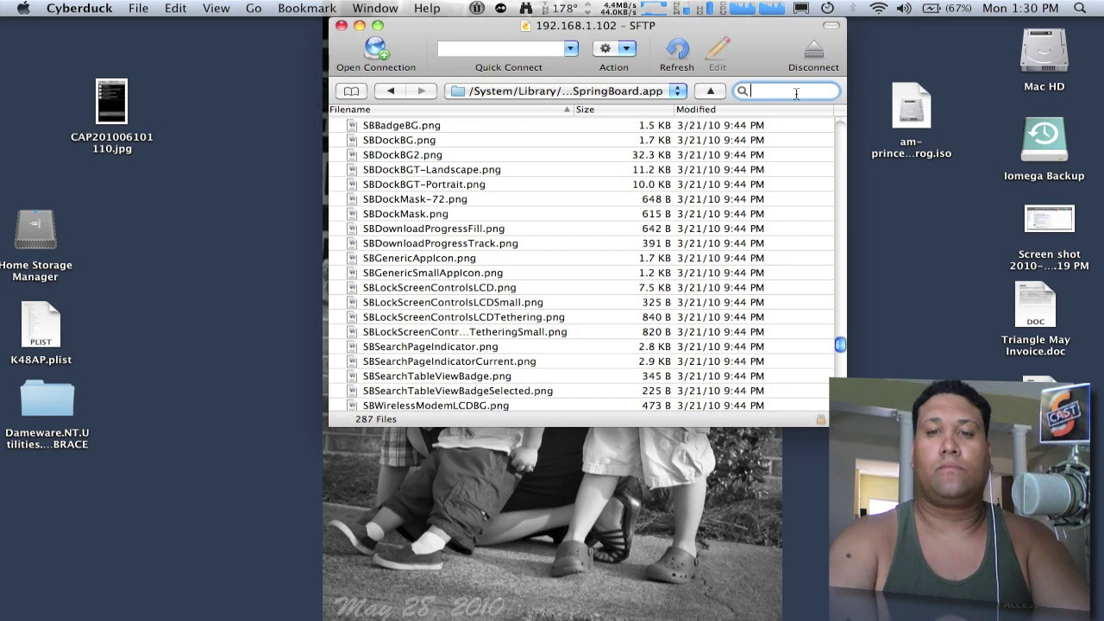
{"action": "type", "text": "K"}
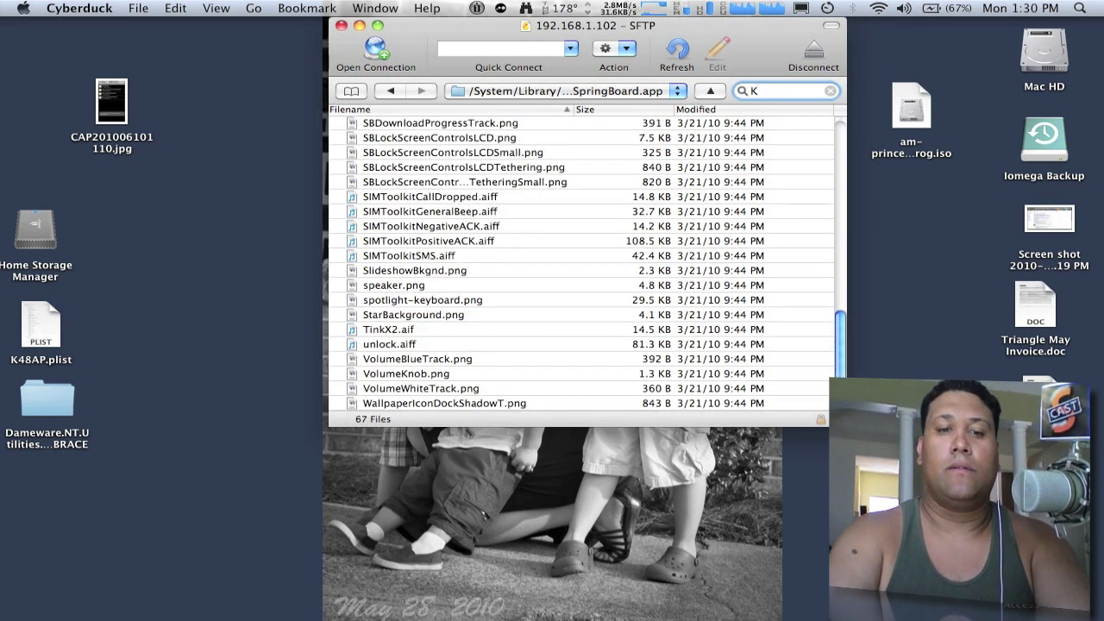
{"action": "type", "text": "48"}
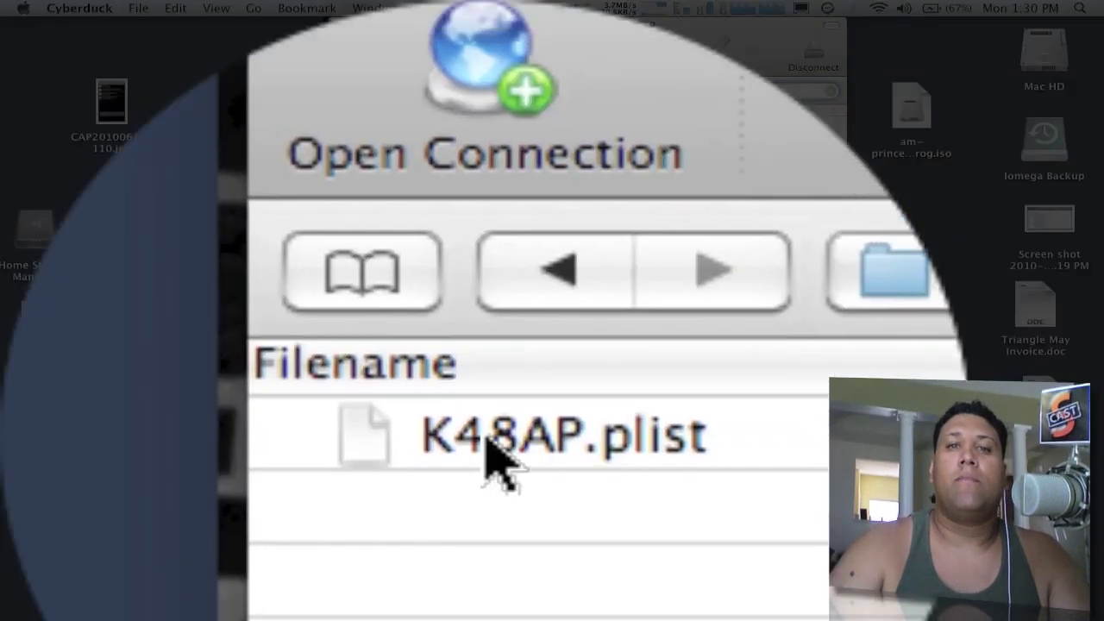
Copy K48AP.plist from the iPad to the desktop and open it in TextEdit.
{"action": "left_click", "coordinate": [485, 437]}
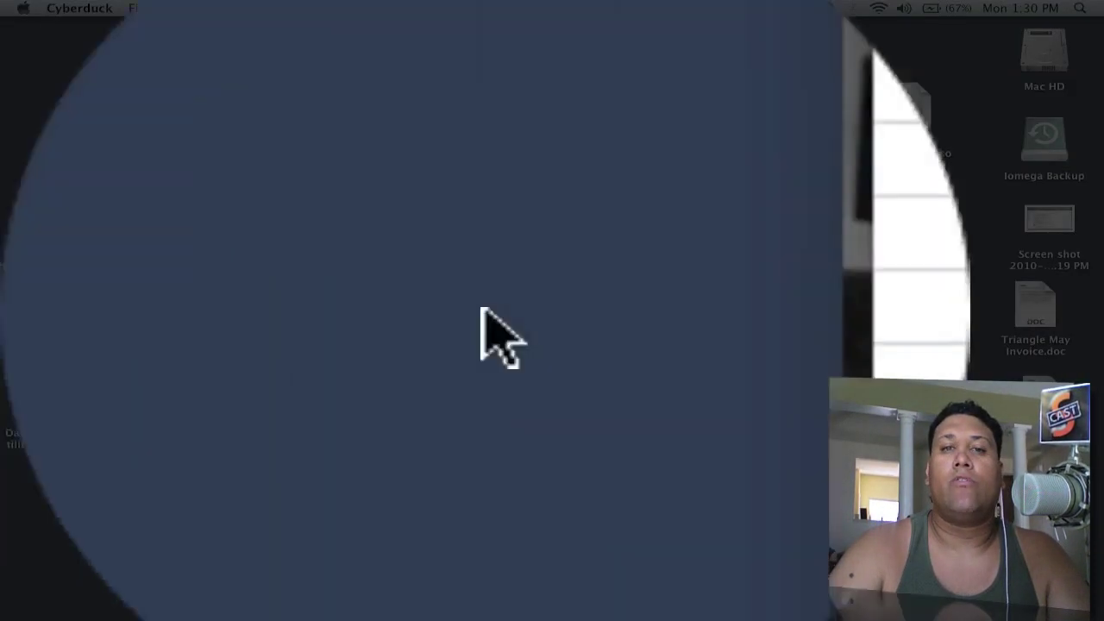
{"action": "left_click_drag", "start_coordinate": [486, 440], "coordinate": [35, 319]}
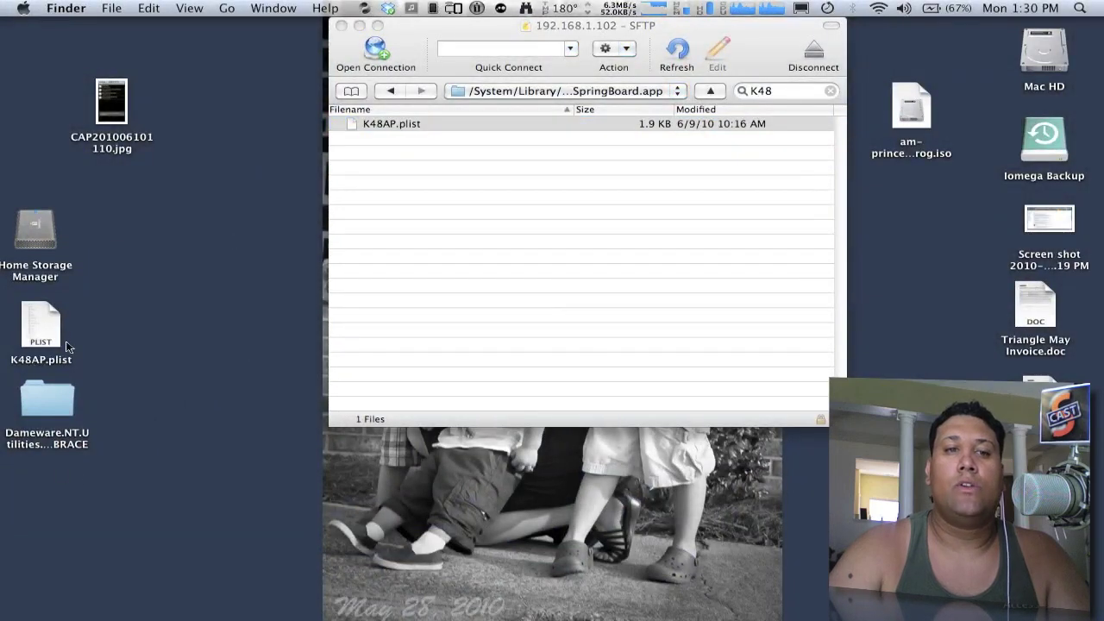
{"action": "left_click", "coordinate": [47, 332]}
{"action": "double_click", "coordinate": [47, 324]}
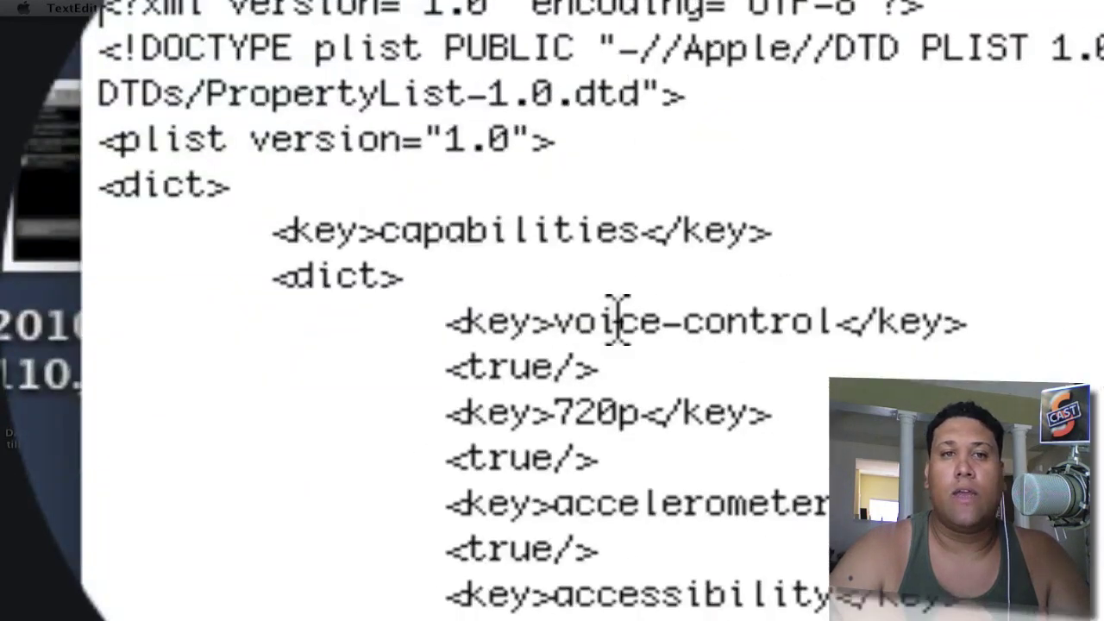
Select the voice-control key line in the capabilities XML.
{"action": "scroll", "coordinate": [617, 321], "scroll_direction": "down", "scroll_amount": 5}
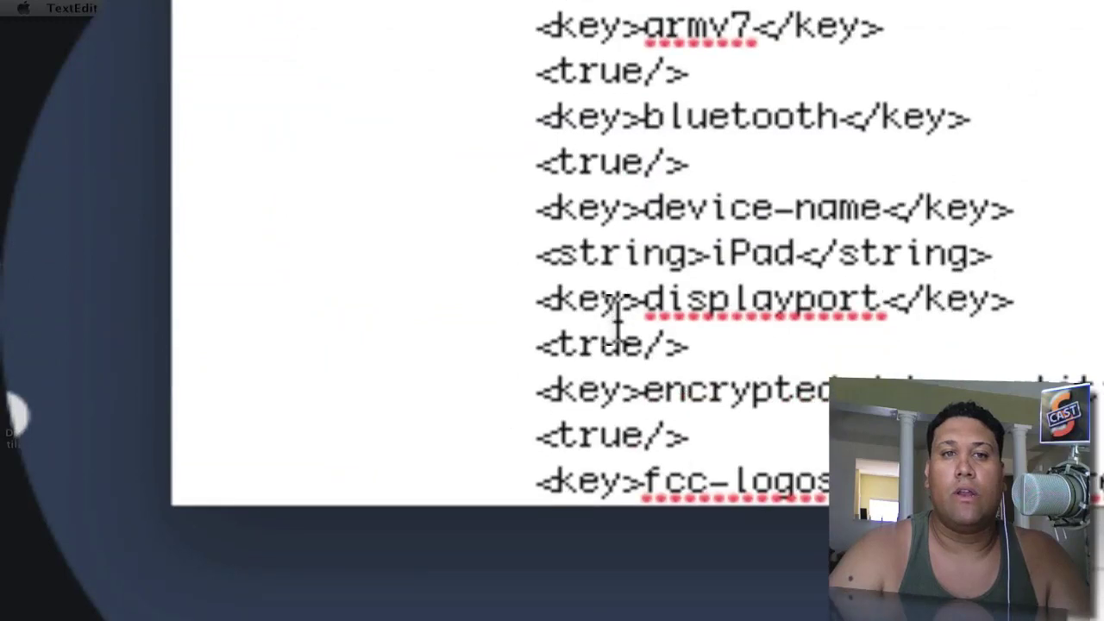
{"action": "scroll", "coordinate": [616, 315], "scroll_direction": "up", "scroll_amount": 5}
{"action": "scroll", "coordinate": [616, 307], "scroll_direction": "up", "scroll_amount": 2}
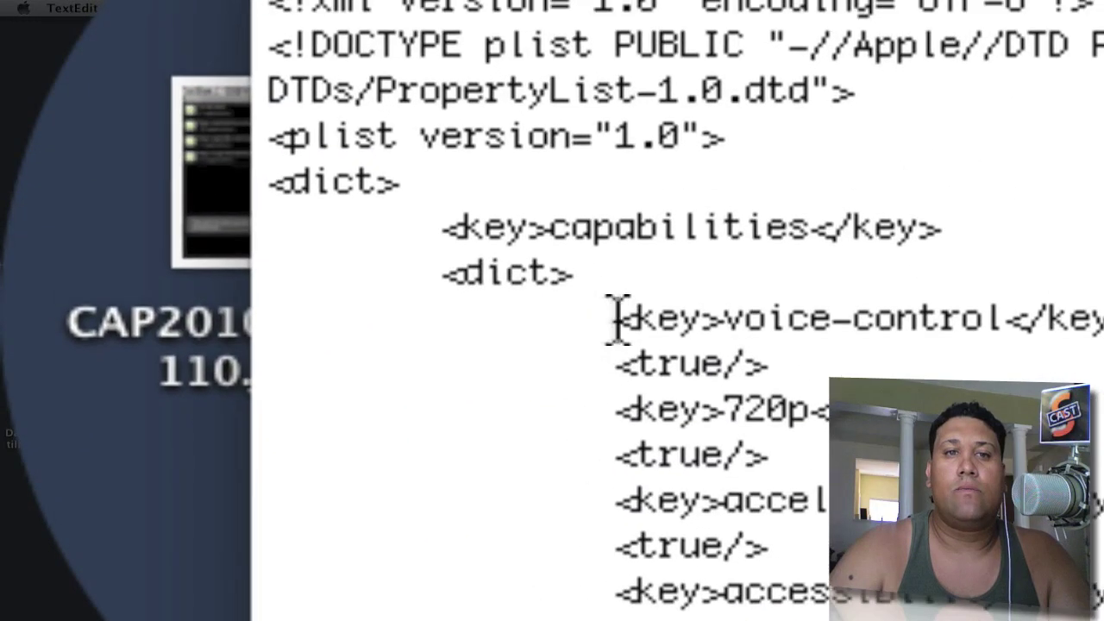
{"action": "left_click_drag", "start_coordinate": [616, 311], "coordinate": [660, 321]}
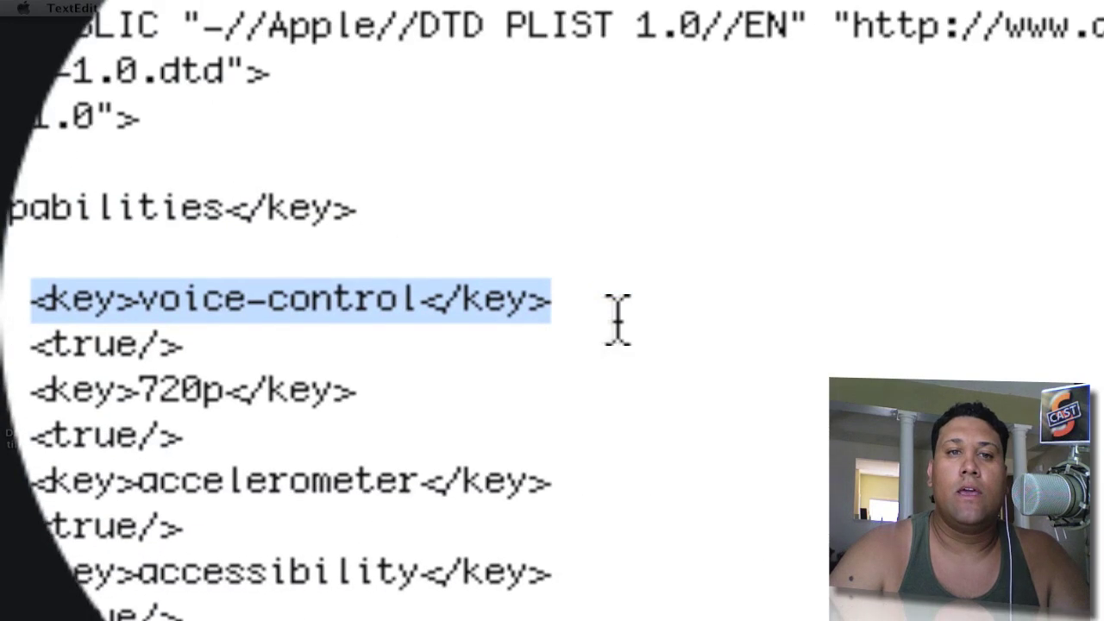
{"action": "key", "text": "Right"}
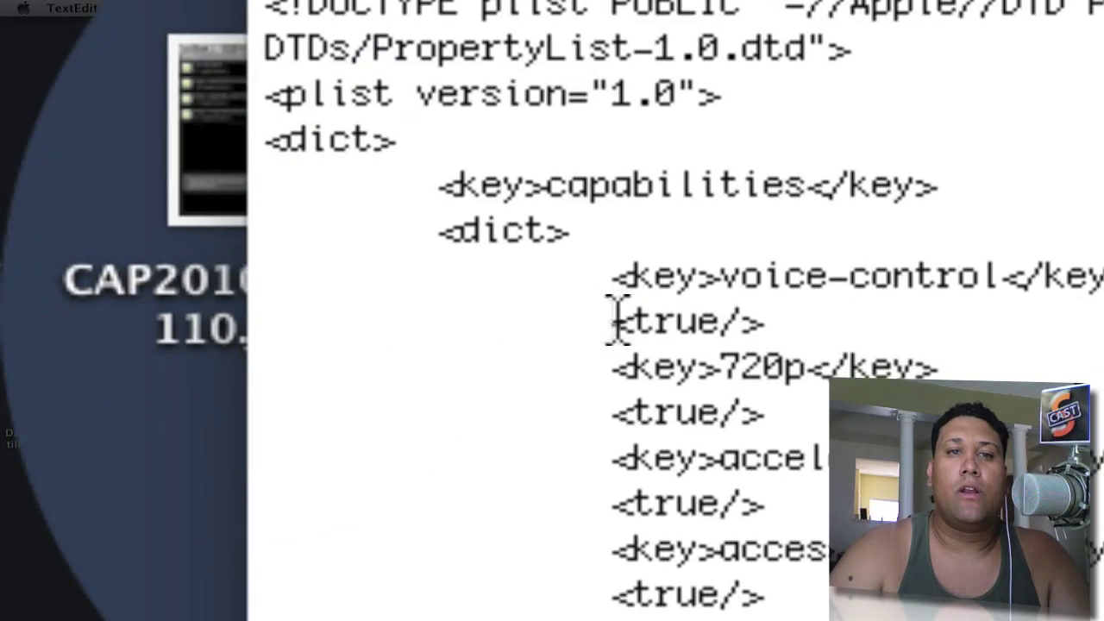
{"action": "left_click_drag", "start_coordinate": [617, 321], "coordinate": [766, 321]}
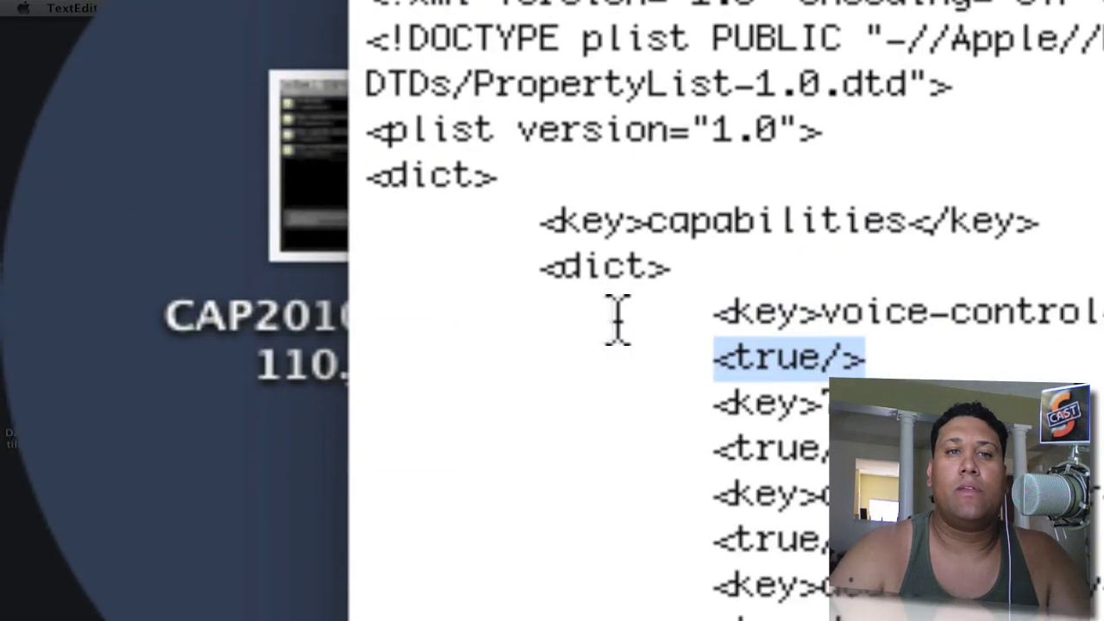
{"action": "left_click", "coordinate": [617, 328]}
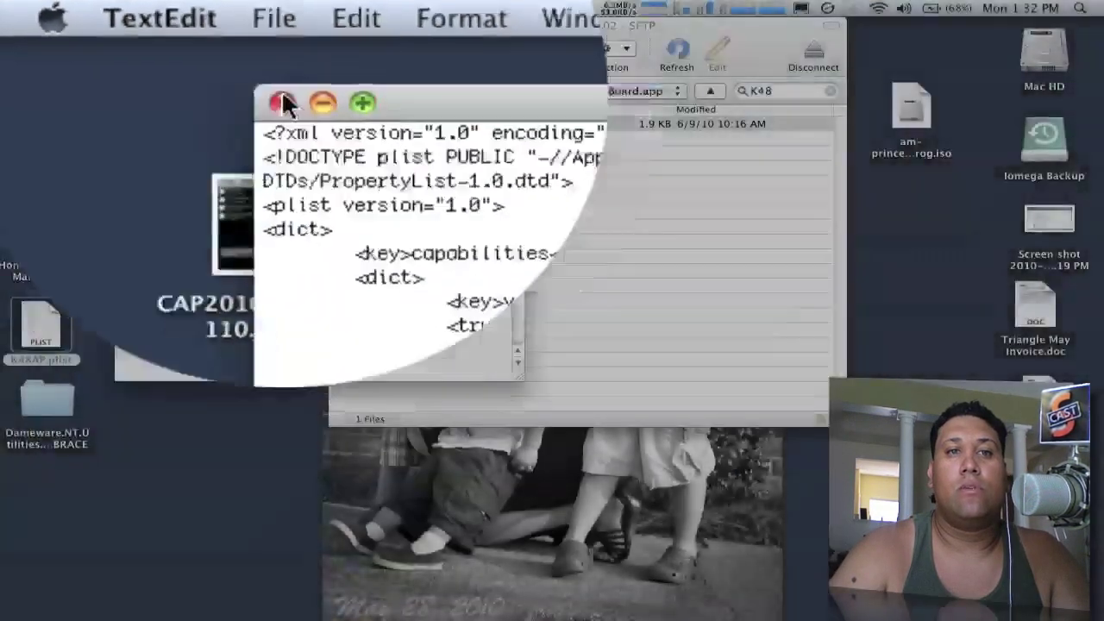
{"action": "left_click", "coordinate": [318, 105]}
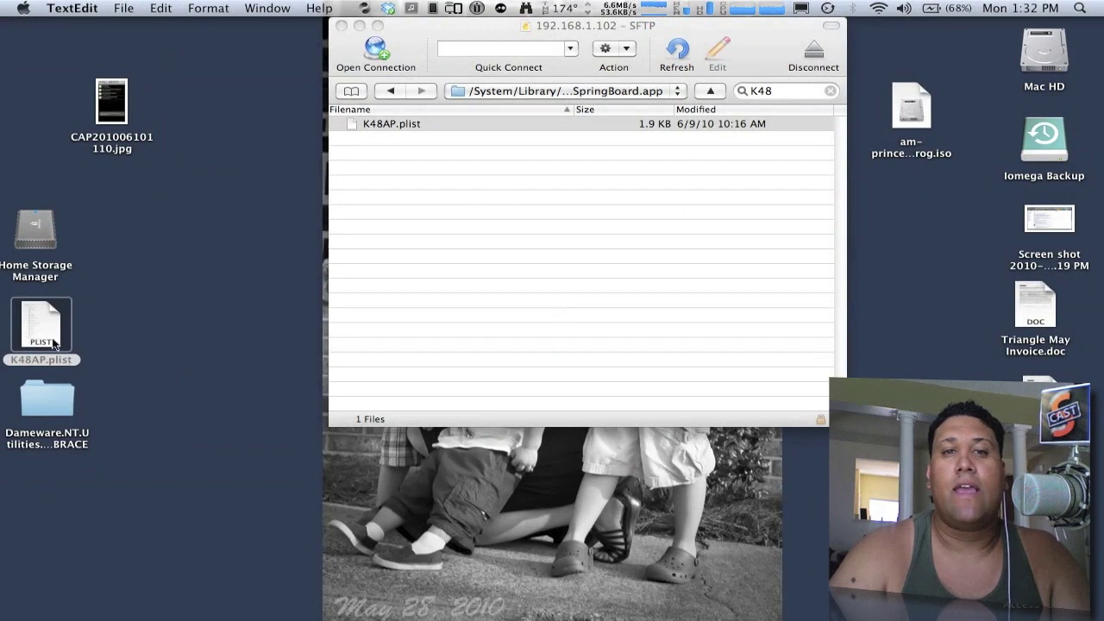
Drop K48AP.plist onto SpringBoard.app, cancel the overwrite, and close Transfers and the browser.
{"action": "left_click_drag", "start_coordinate": [31, 329], "coordinate": [459, 427]}
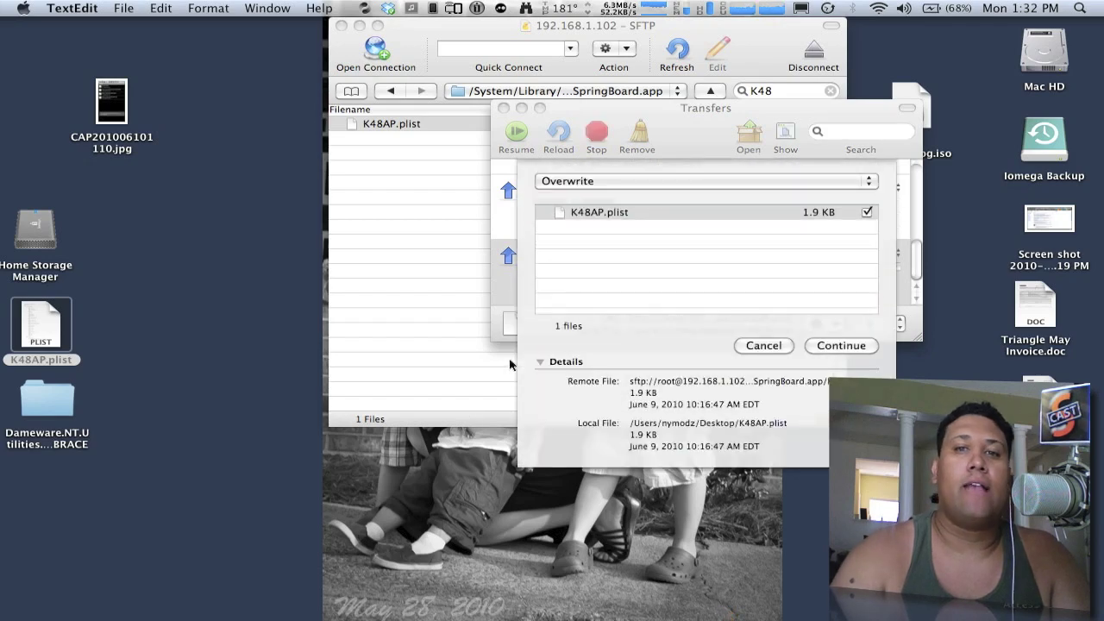
{"action": "left_click", "coordinate": [764, 346]}
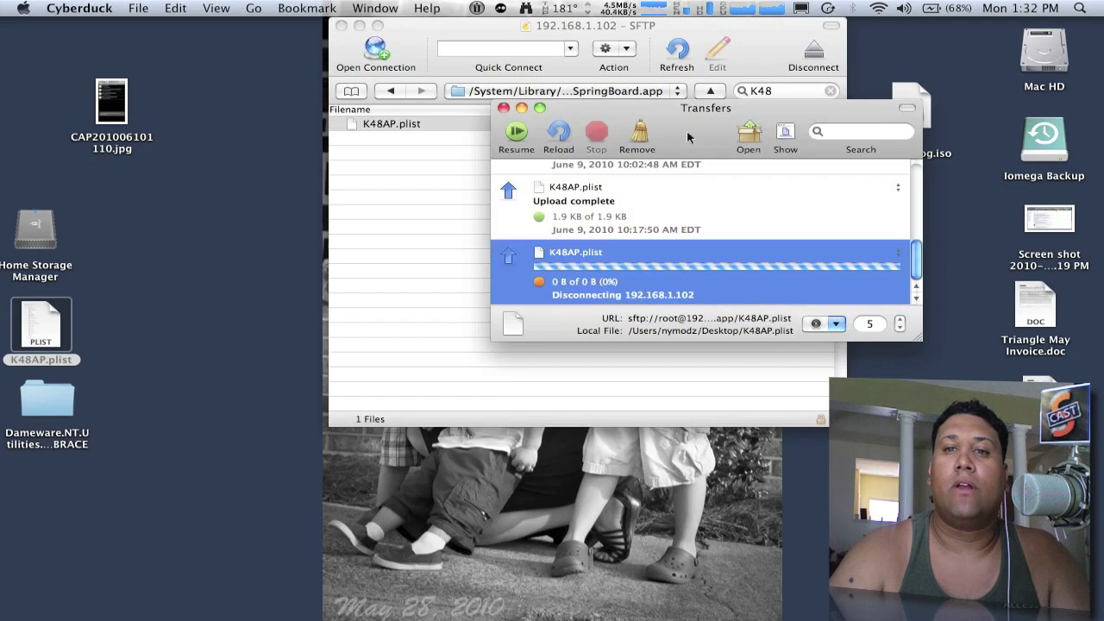
{"action": "left_click", "coordinate": [504, 108]}
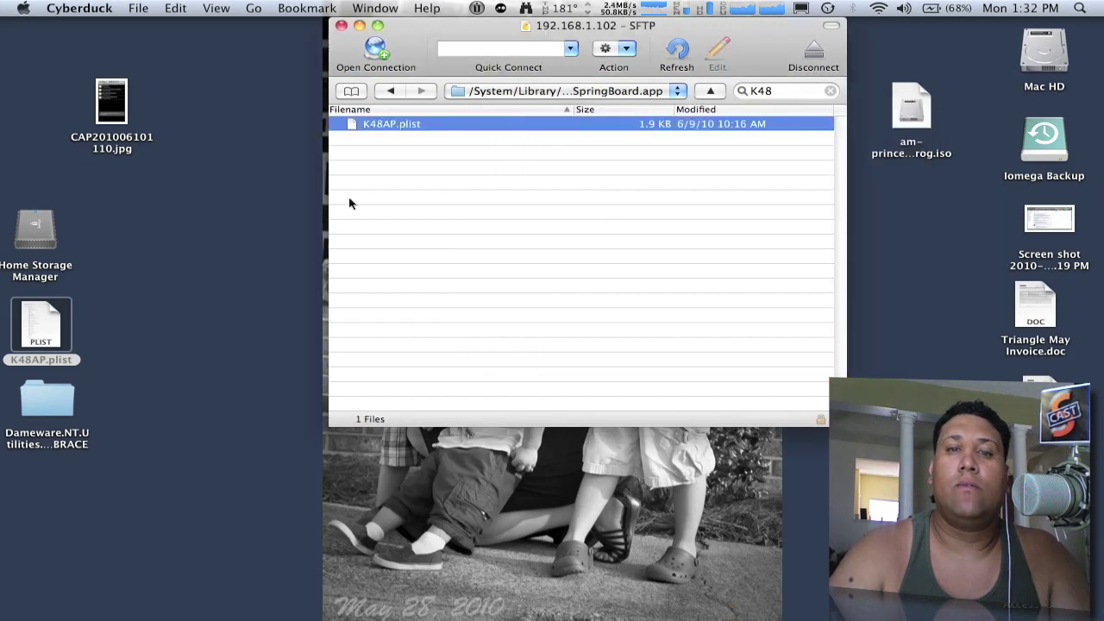
{"action": "left_click", "coordinate": [341, 26]}
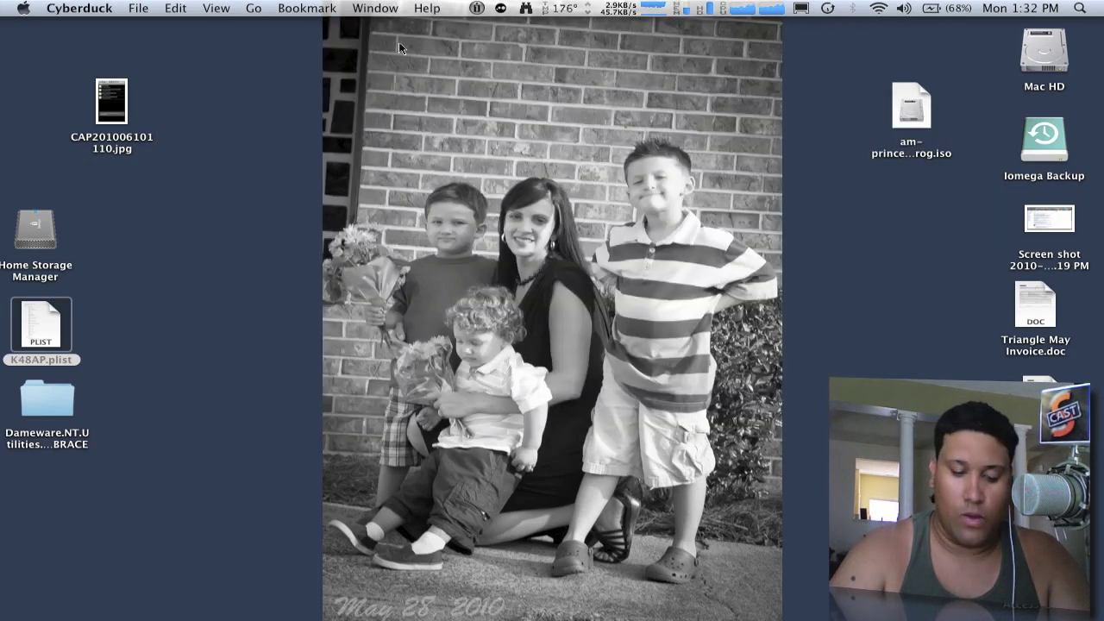